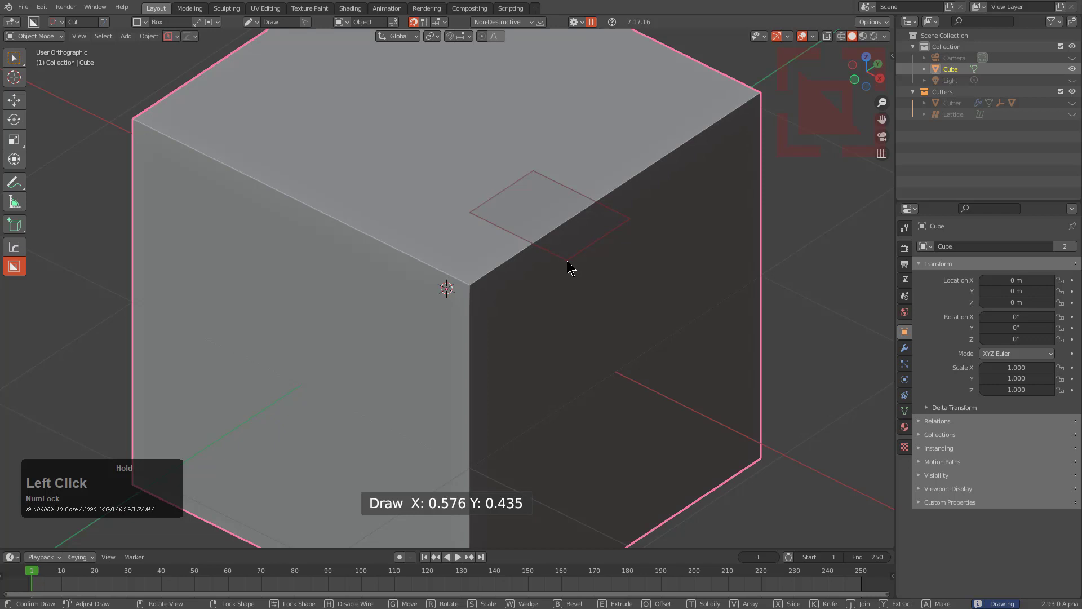
- Cut a box notch about 0.58 by 0.44 and 0.34 deep into the cube's upper front edge
drag(569, 268, 569, 272)
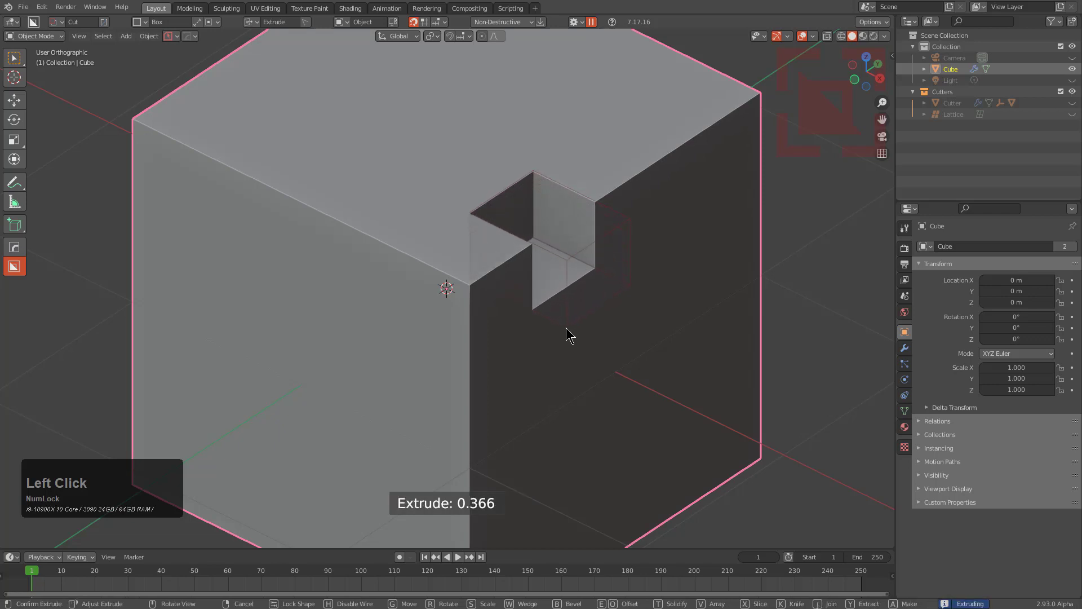
middle_drag(594, 273, 594, 222)
scroll(630, 305, up, 4)
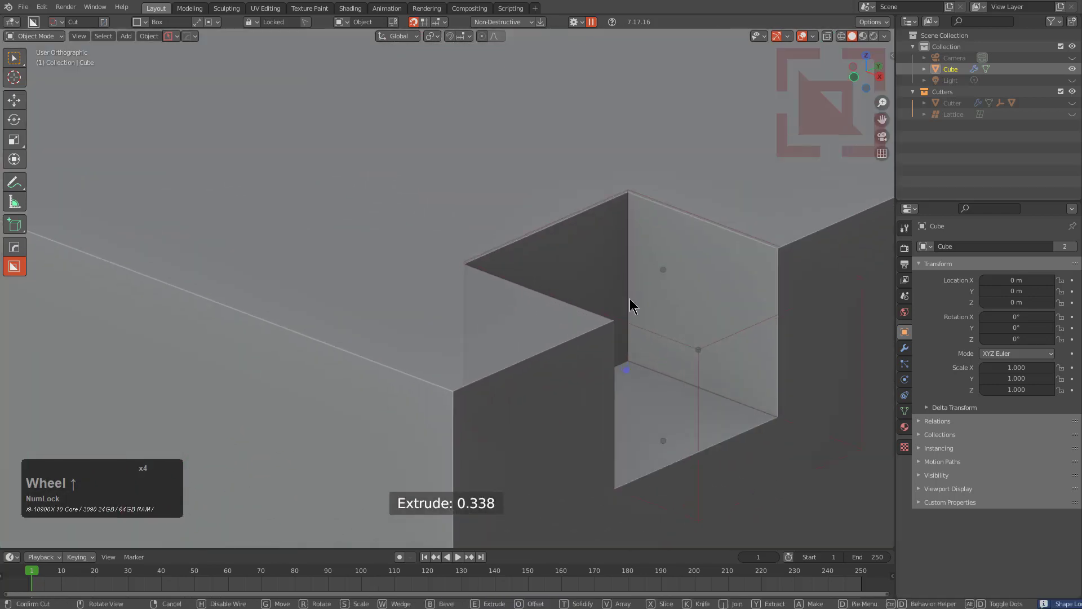
middle_drag(630, 304, 623, 345)
scroll(701, 232, up, 3)
shift+middle_drag(633, 295, 558, 342)
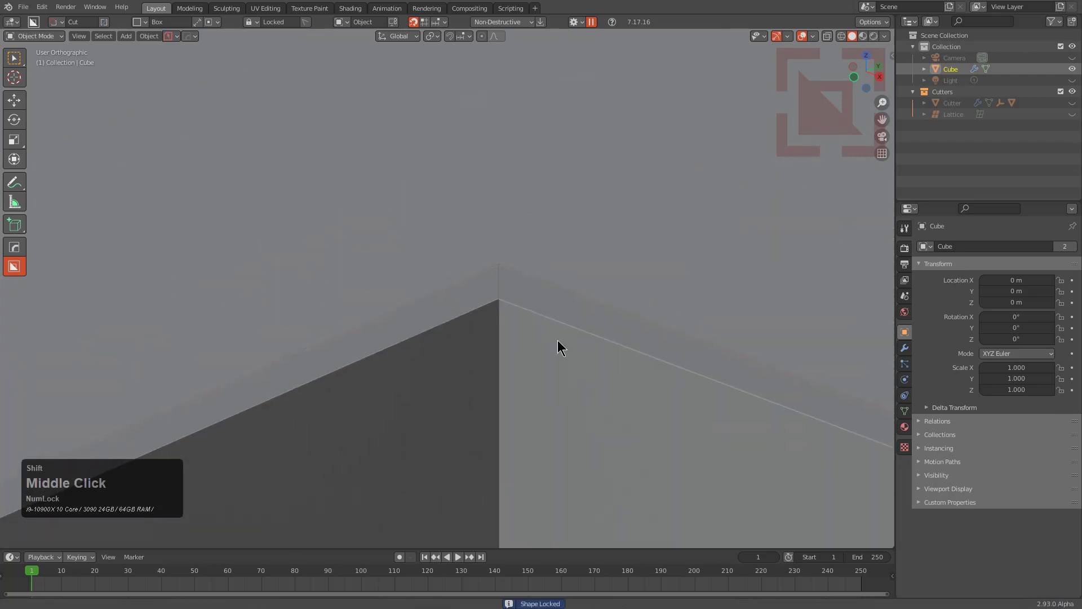
scroll(558, 342, up, 6)
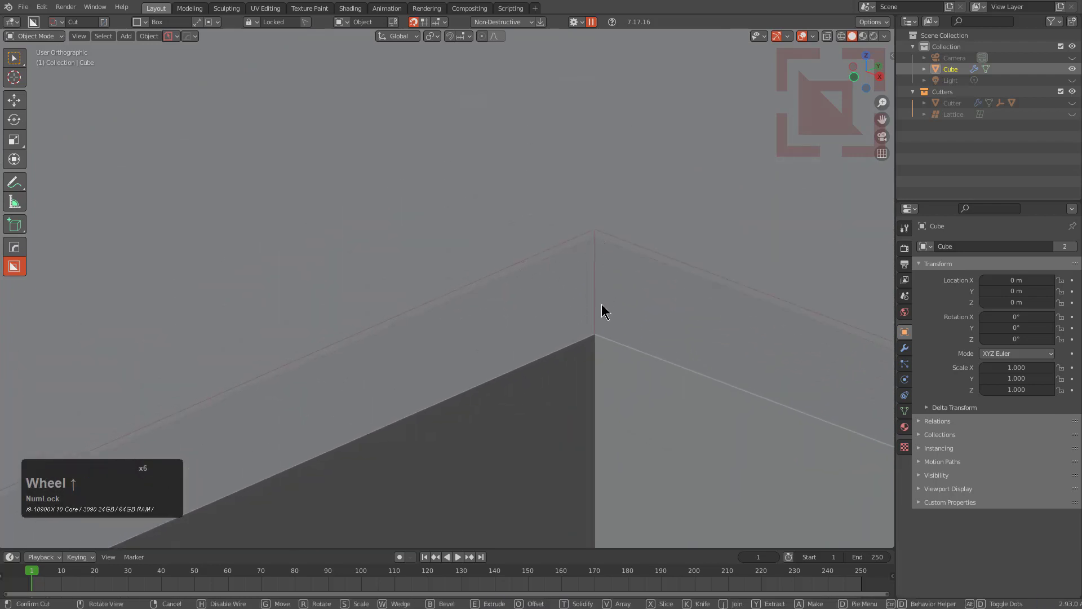
scroll(563, 339, down, 4)
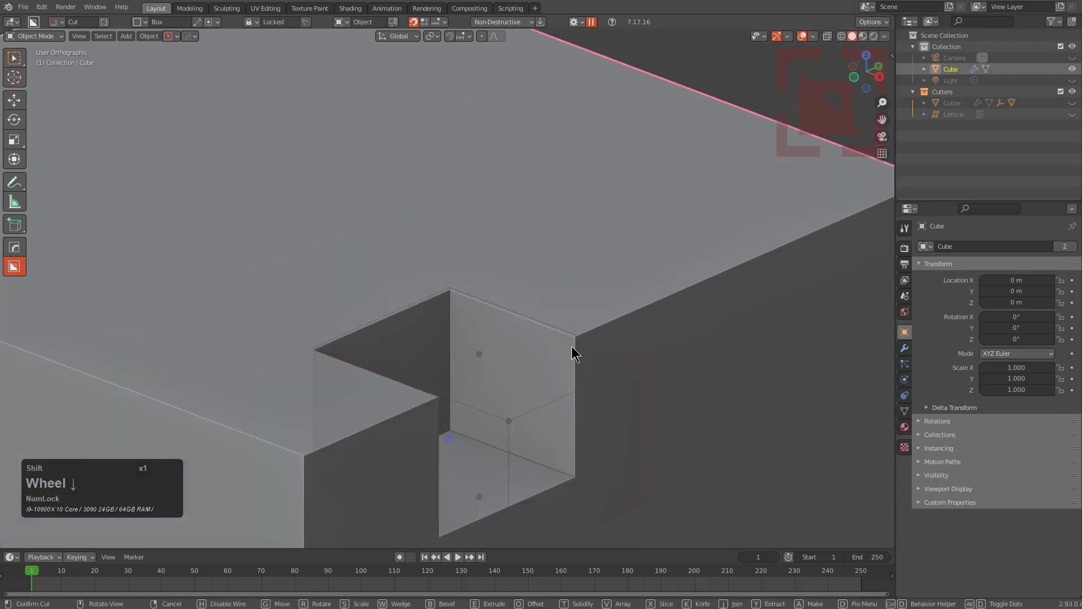
scroll(563, 332, up, 2)
click(550, 307)
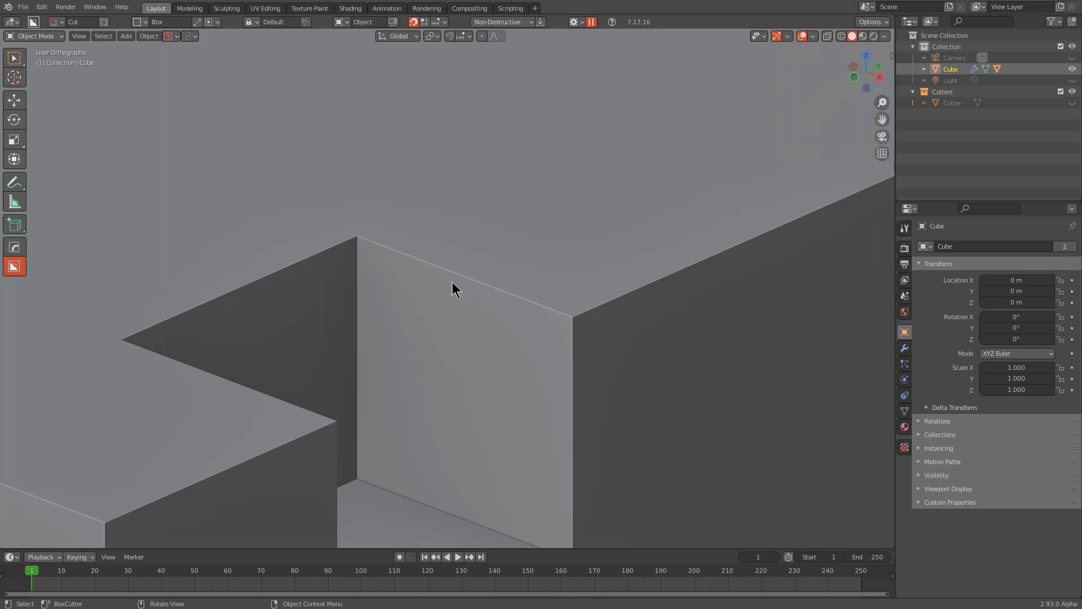
- Set BoxCutter's shape offset to 0.000625 m in the add-on preferences and close them
key(F4)
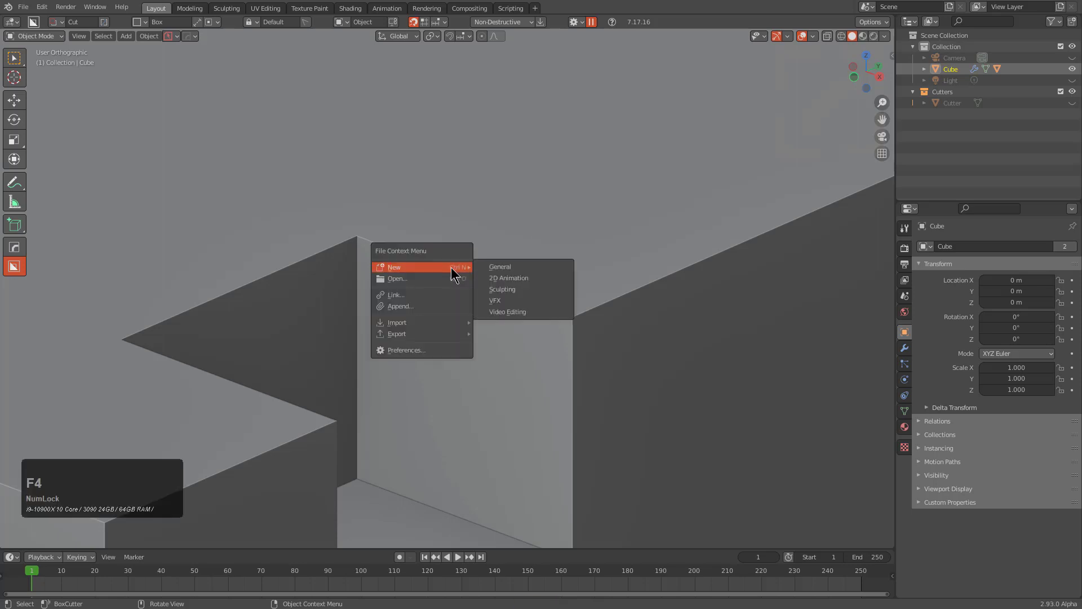
click(415, 348)
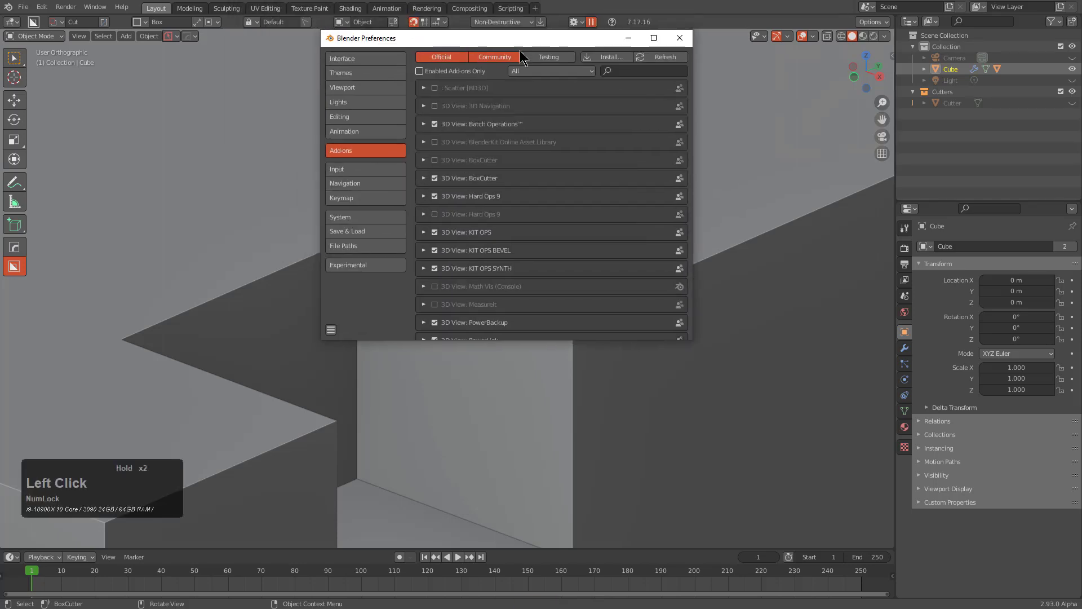
click(422, 195)
scroll(559, 255, down, 4)
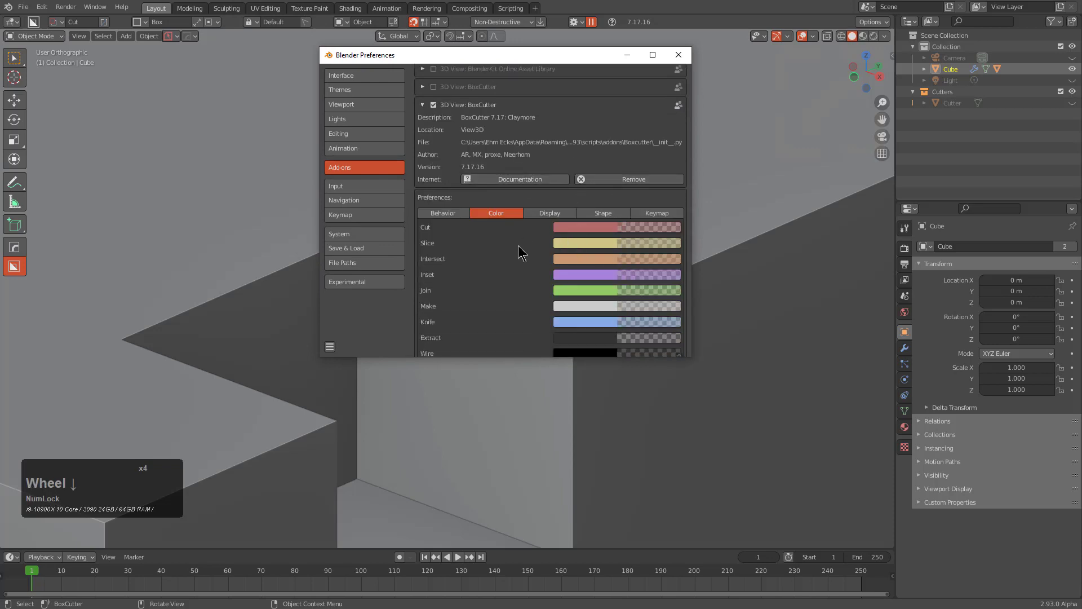
click(585, 213)
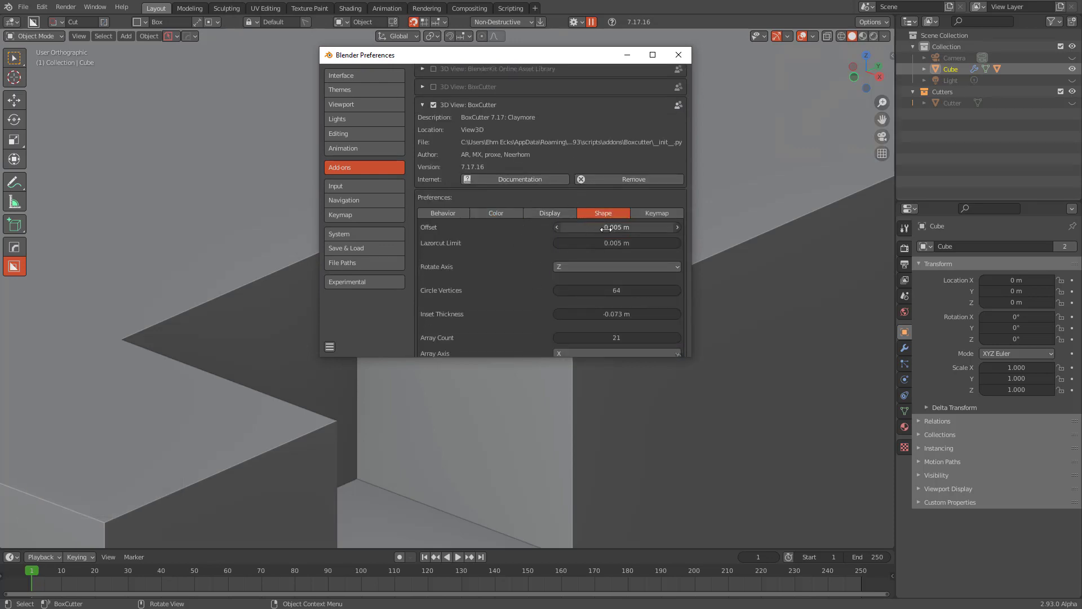
triple_click(637, 227)
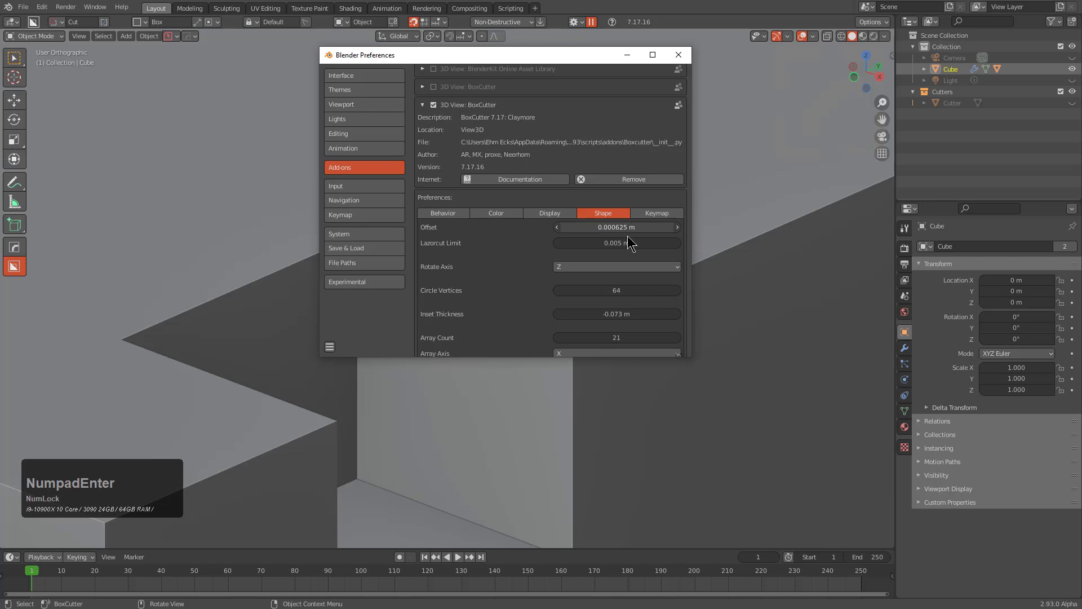
click(679, 54)
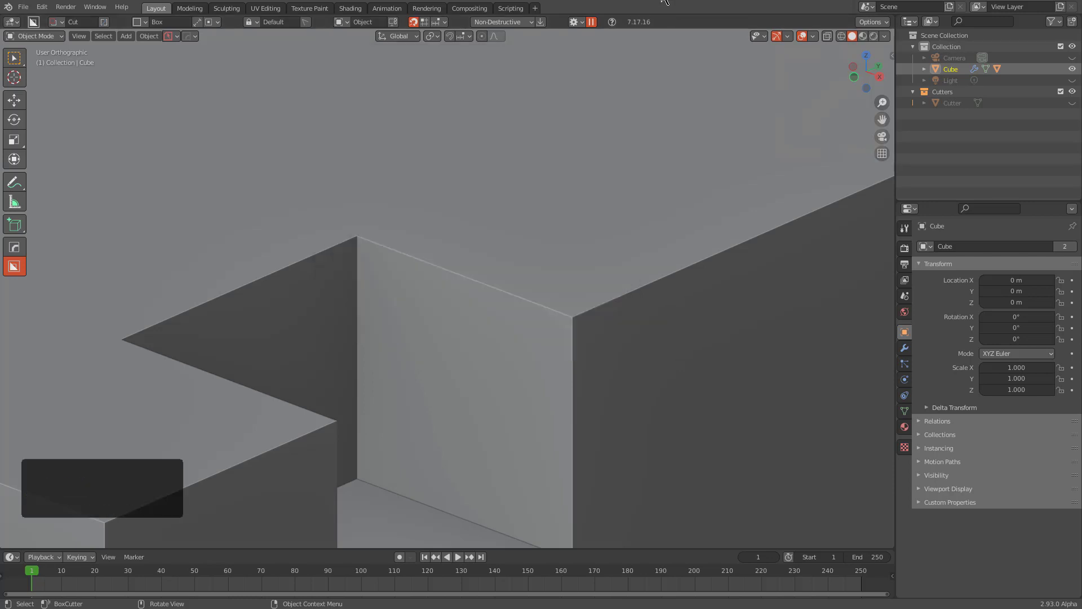
- Cut a second box notch about 0.107 deep across the cube's upper edge beside the first one
drag(643, 195, 629, 249)
drag(660, 312, 663, 322)
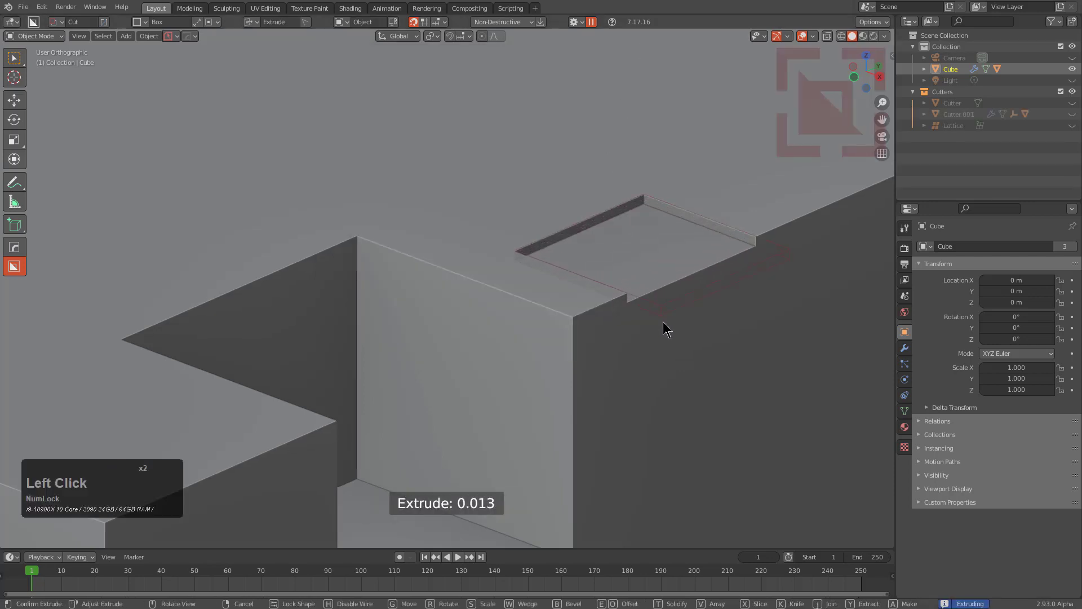
shift+middle_drag(667, 391, 626, 311)
scroll(626, 312, up, 9)
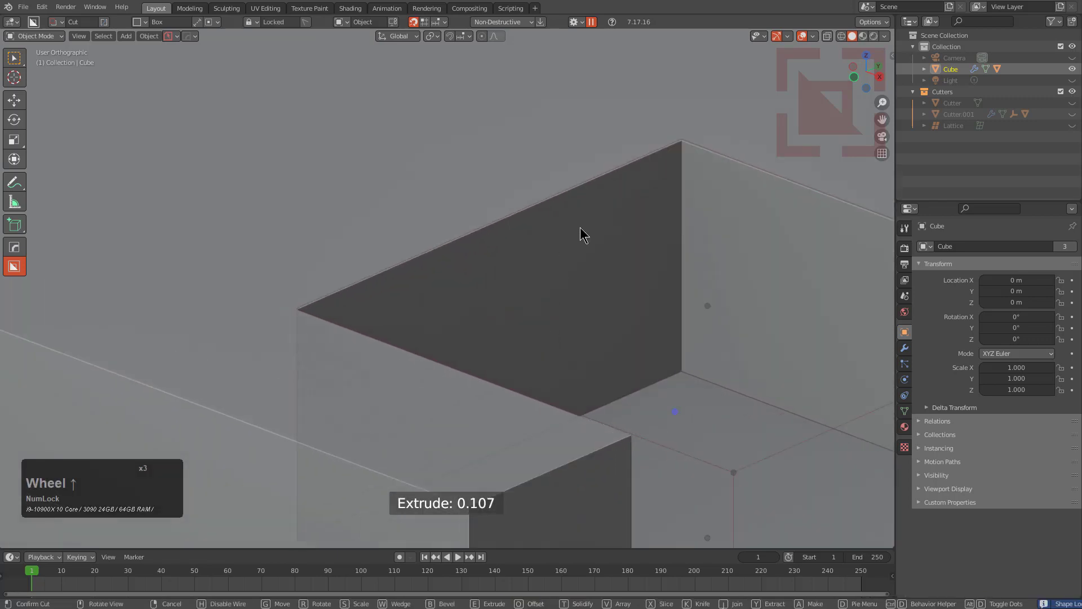
scroll(569, 183, down, 10)
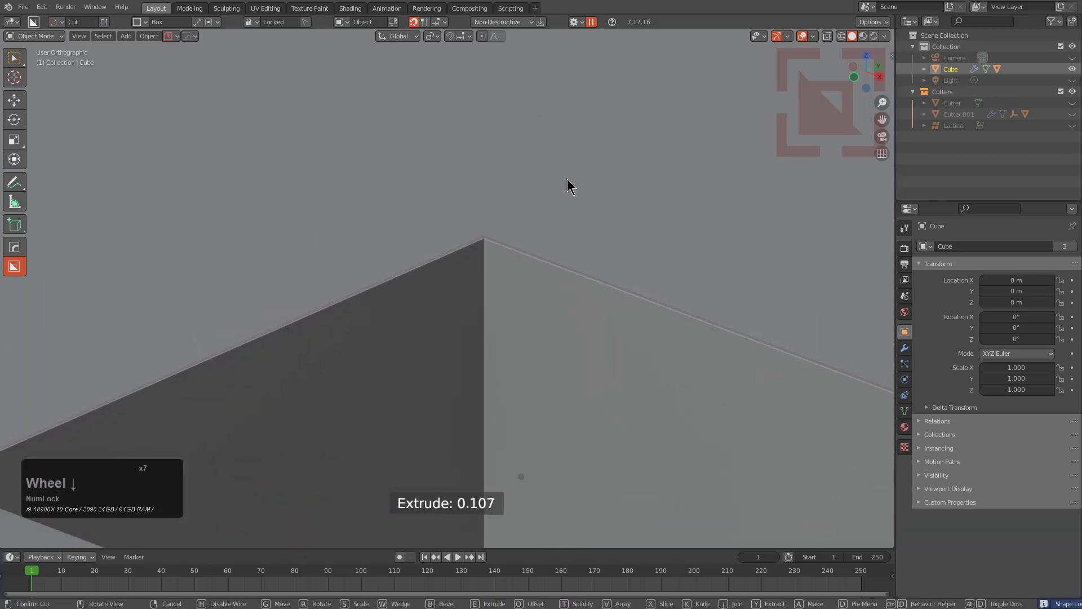
scroll(563, 242, up, 4)
shift+scroll(596, 193, up, 6)
scroll(607, 219, up, 1)
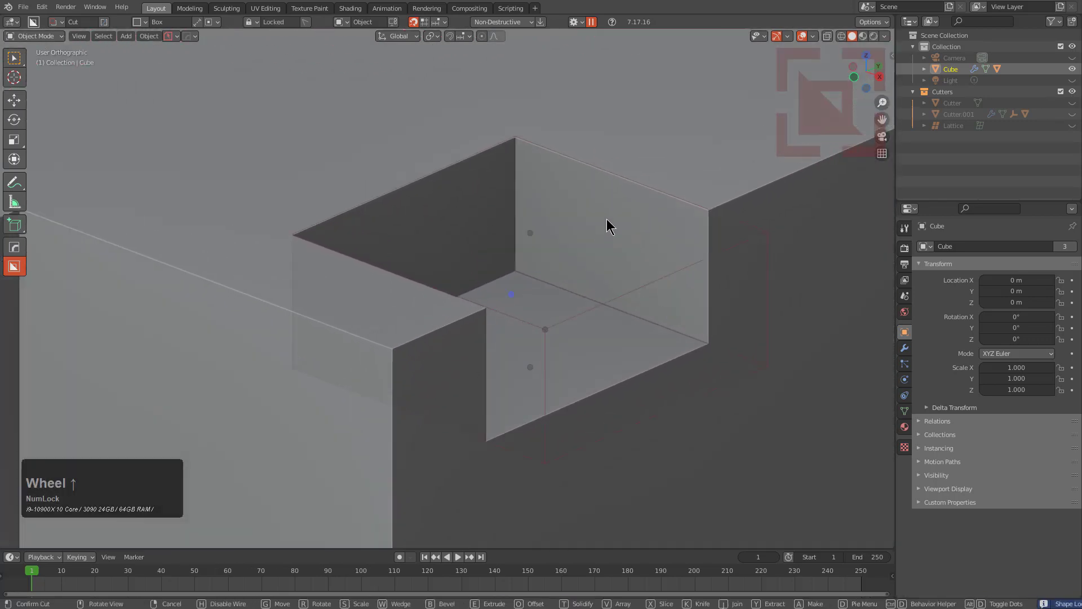
click(606, 219)
- Change BoxCutter's shape offset again in the add-on preferences and return to the cube
key(F4)
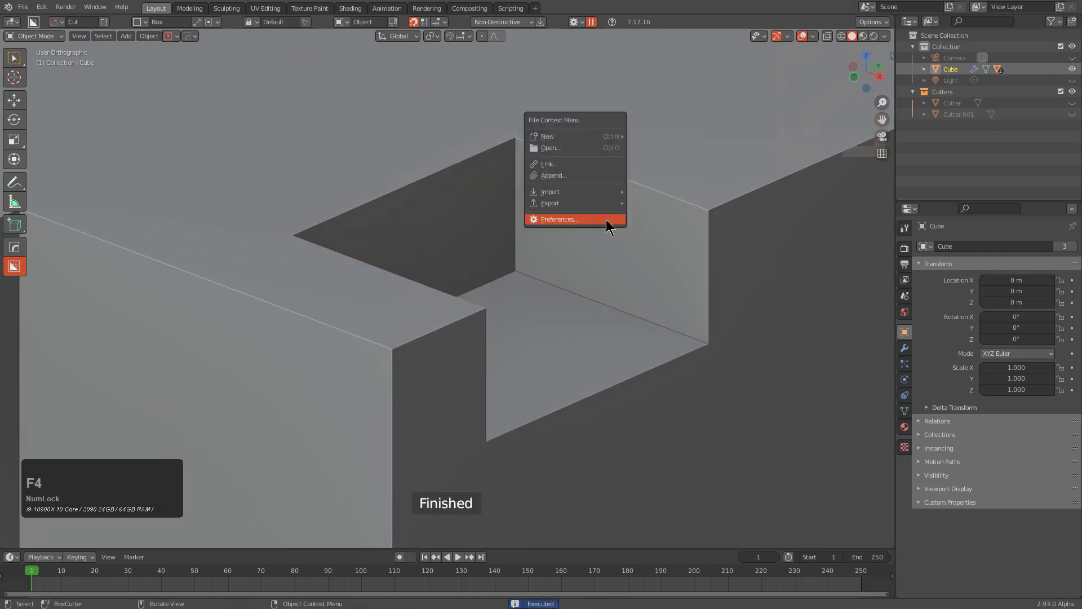
click(607, 218)
double_click(611, 227)
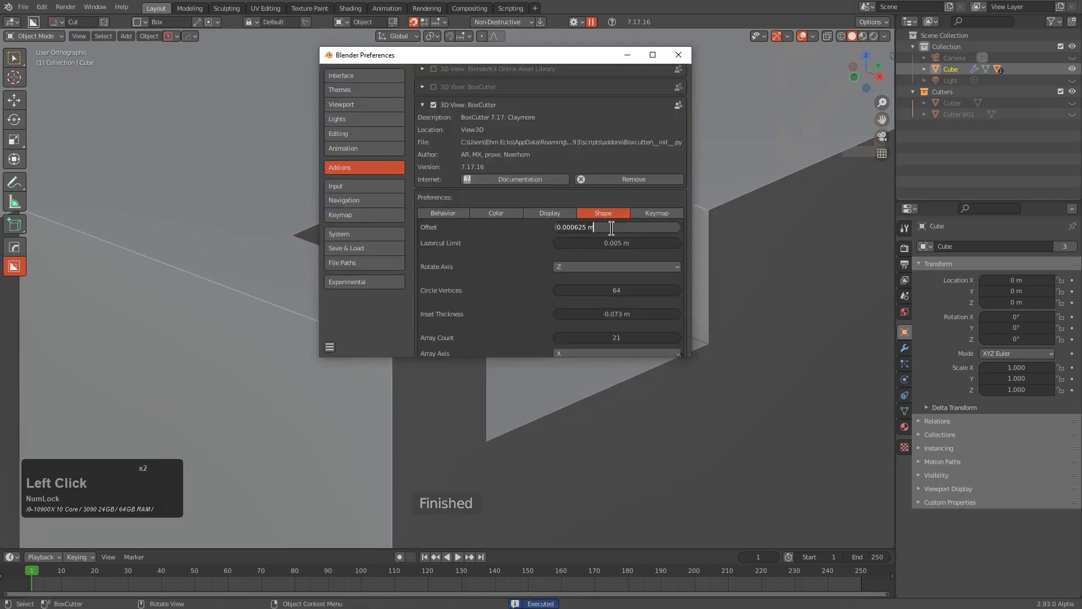
key(KP_Enter)
click(747, 232)
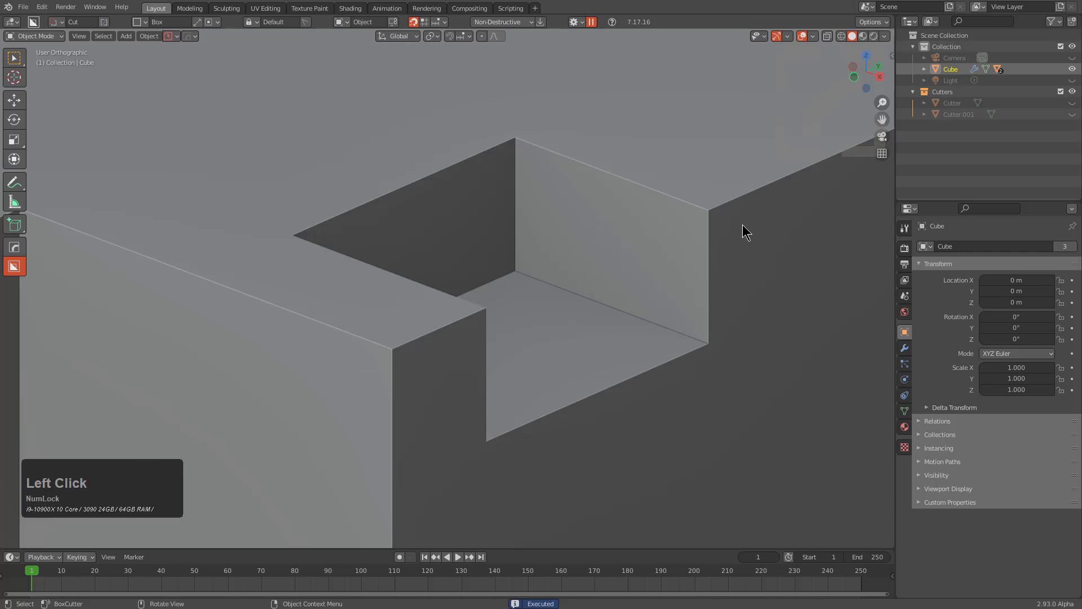
- Cut a third box notch about 0.15 deep over the second notch's corner, offsetting the cutter's starting face above the top surface
click(740, 137)
click(681, 276)
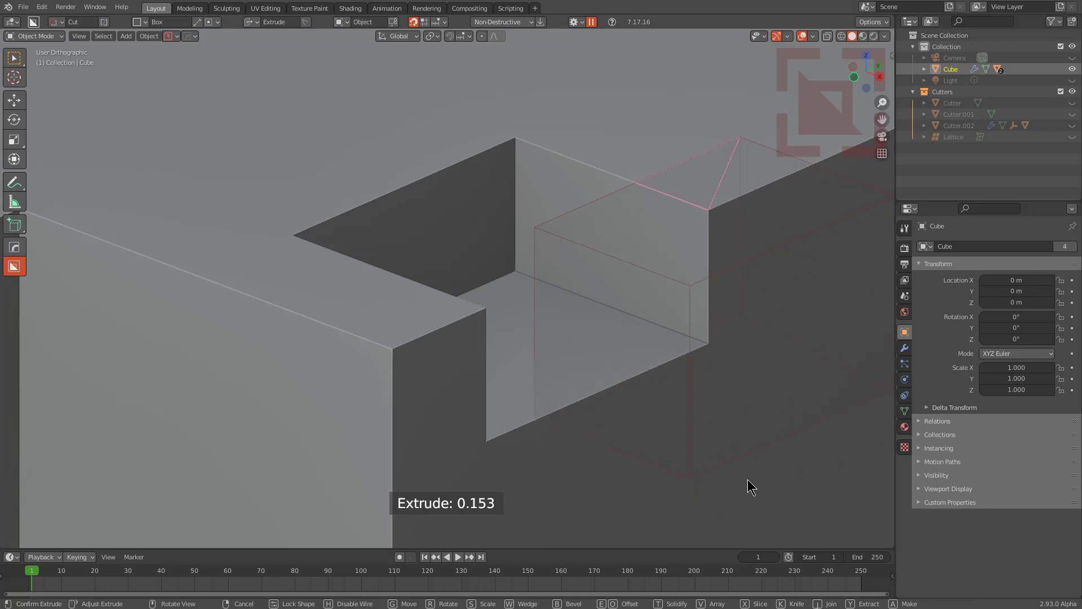
key(e)
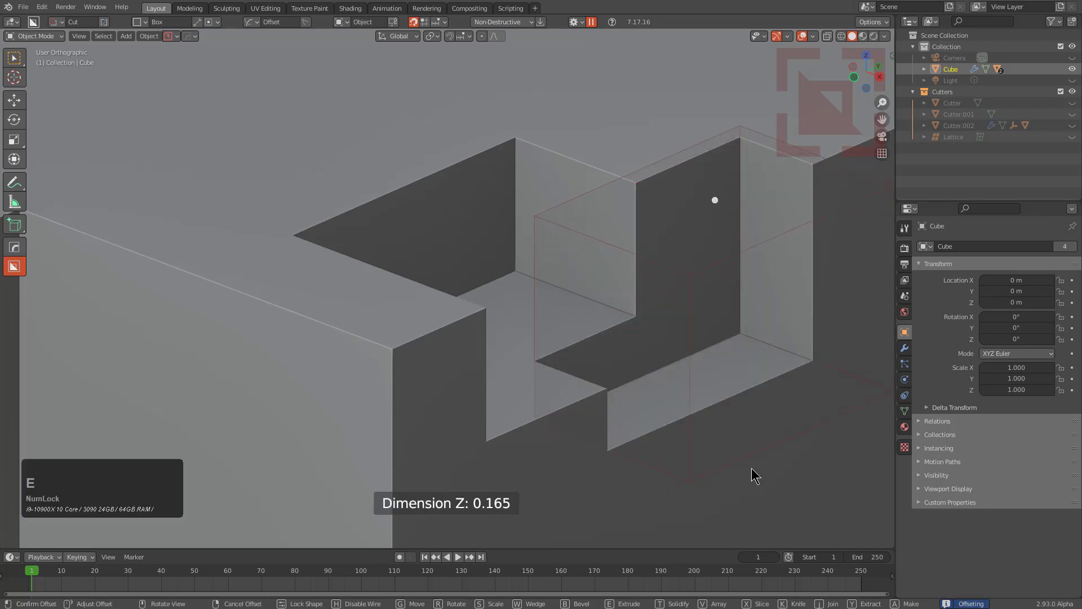
click(754, 483)
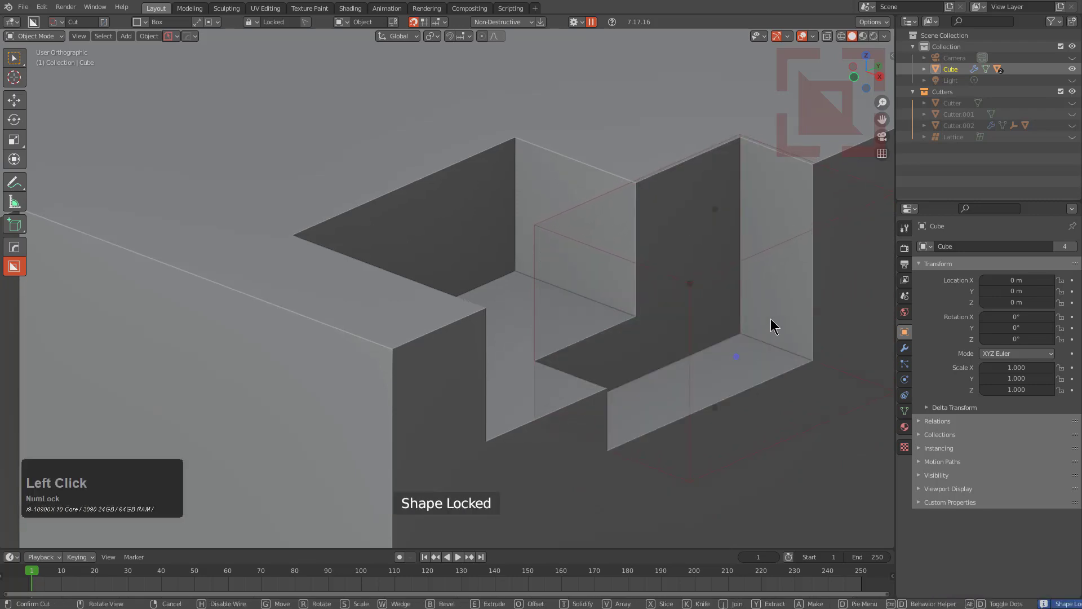
click(786, 293)
middle_drag(787, 293, 746, 299)
shift+middle_drag(654, 297, 708, 248)
scroll(677, 239, up, 2)
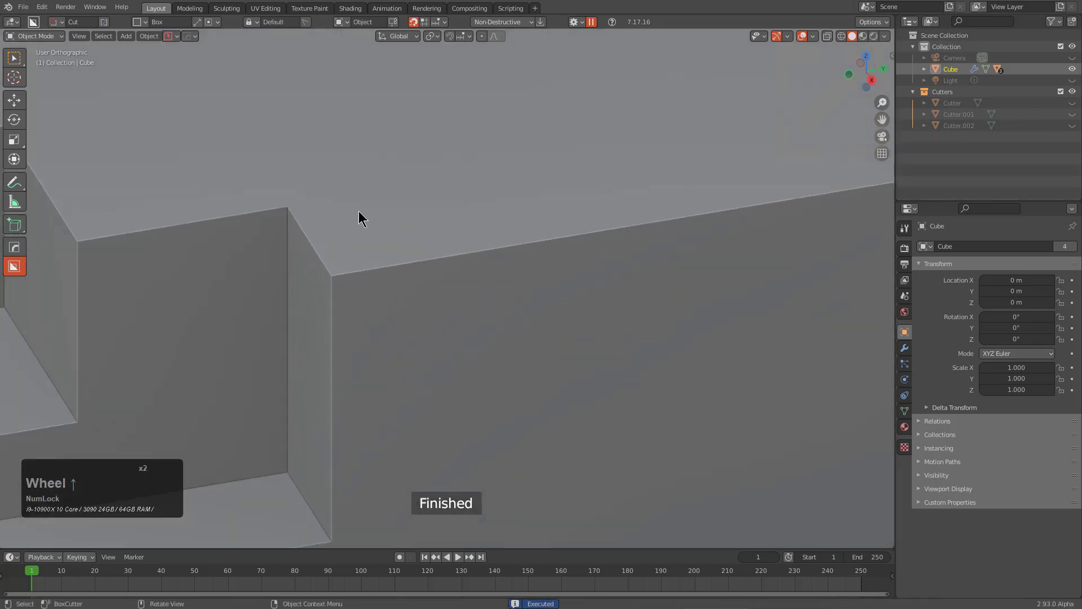
mouse_move(359, 212)
mouse_down()
mouse_move(712, 254)
mouse_move(813, 235)
mouse_up()
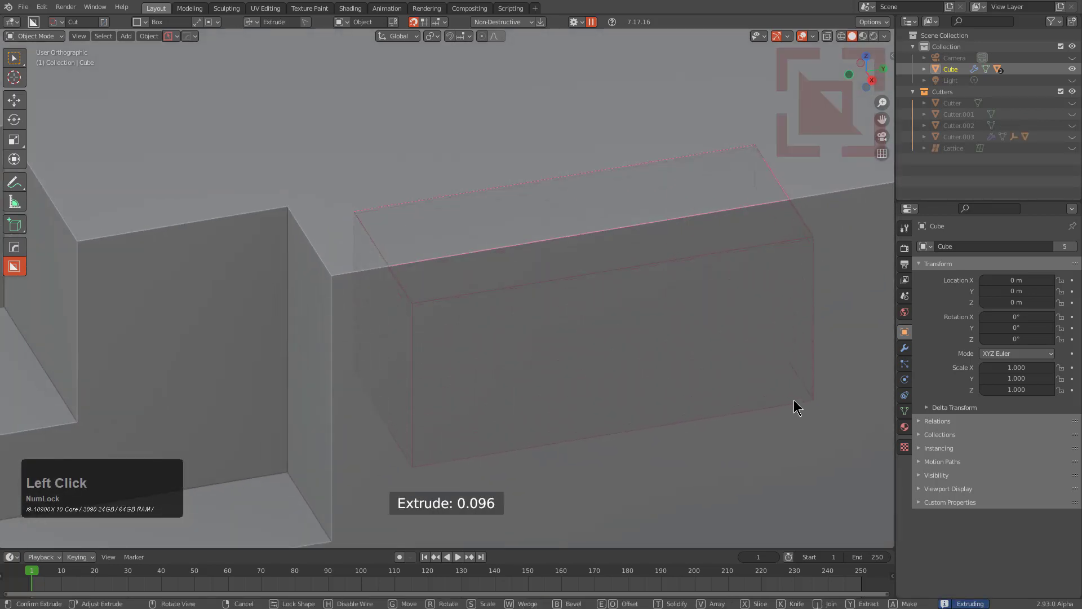
right_click(794, 401)
- Disable the cutter's wire display while previewing a long box cut across the upper edge, without applying the cut
mouse_move(362, 197)
mouse_down()
mouse_move(632, 253)
mouse_move(865, 217)
mouse_move(832, 236)
mouse_up()
key(h)
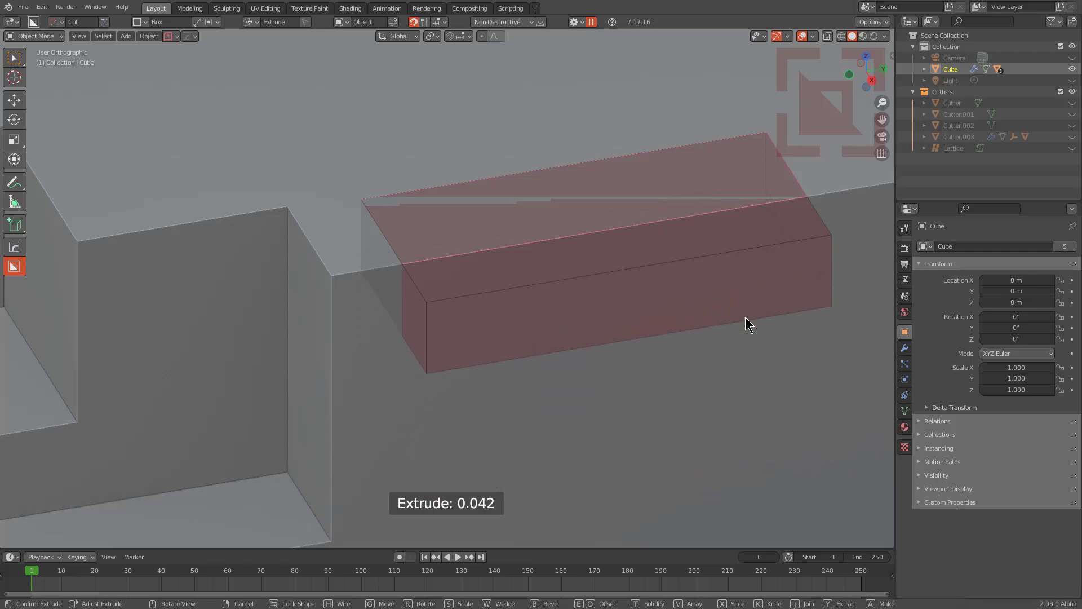
right_click(741, 327)
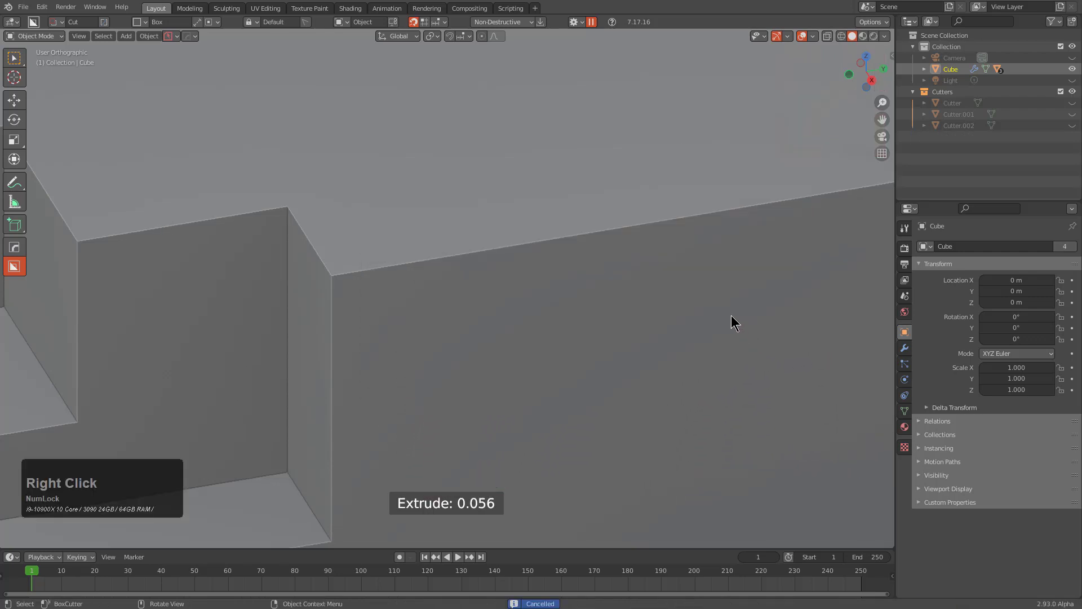
- Set BoxCutter's shape offset to 0.00001 m and test it by previewing a box cut across the upper edge, then cancel the cut
key(F4)
click(729, 313)
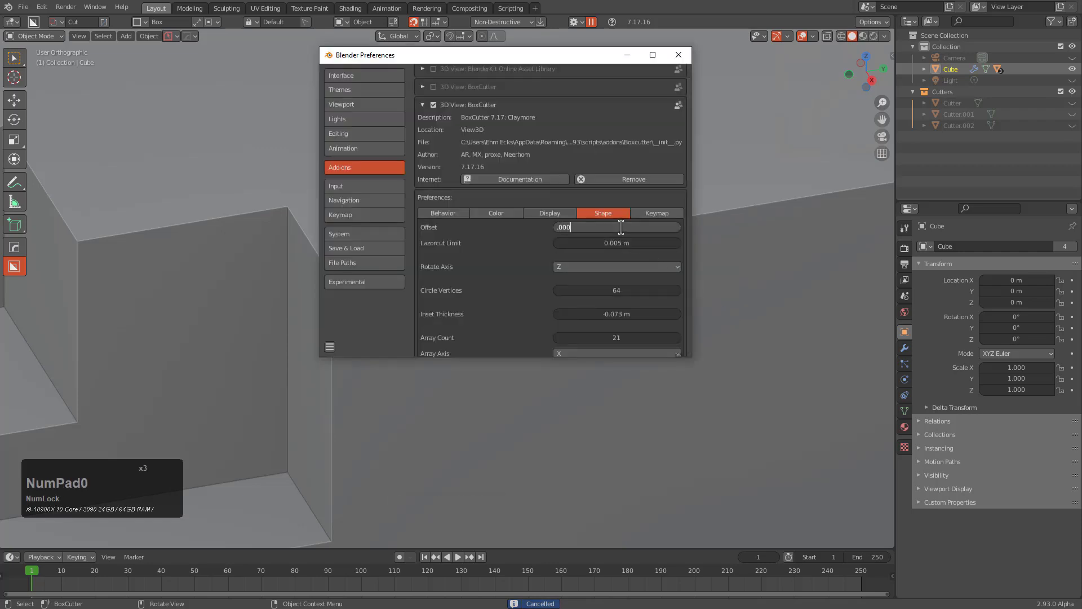
click(621, 227)
text(.00001)
key(Return)
click(726, 200)
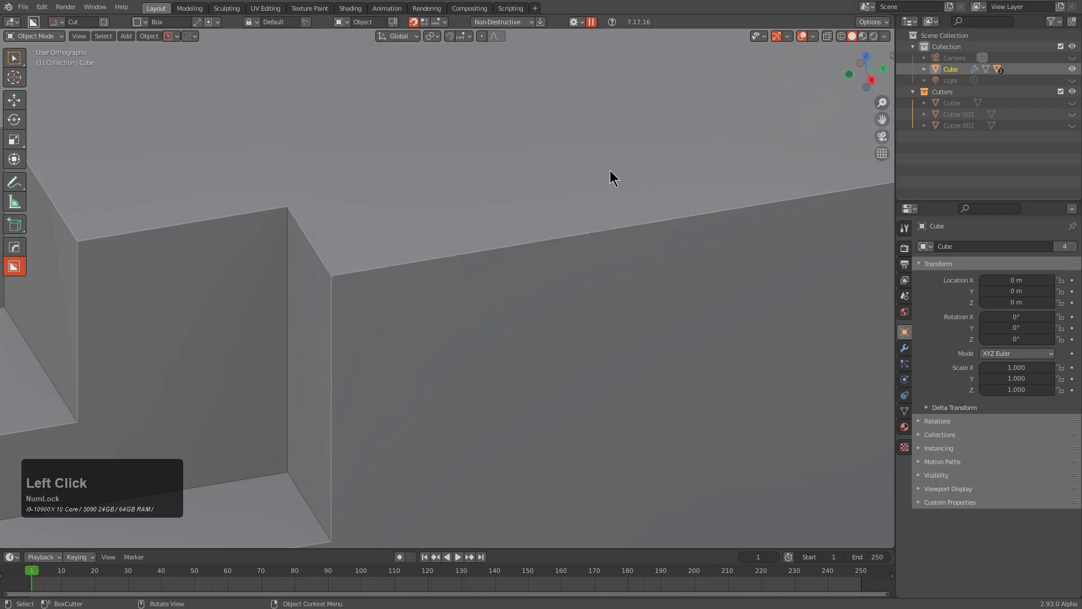
drag(653, 135, 537, 272)
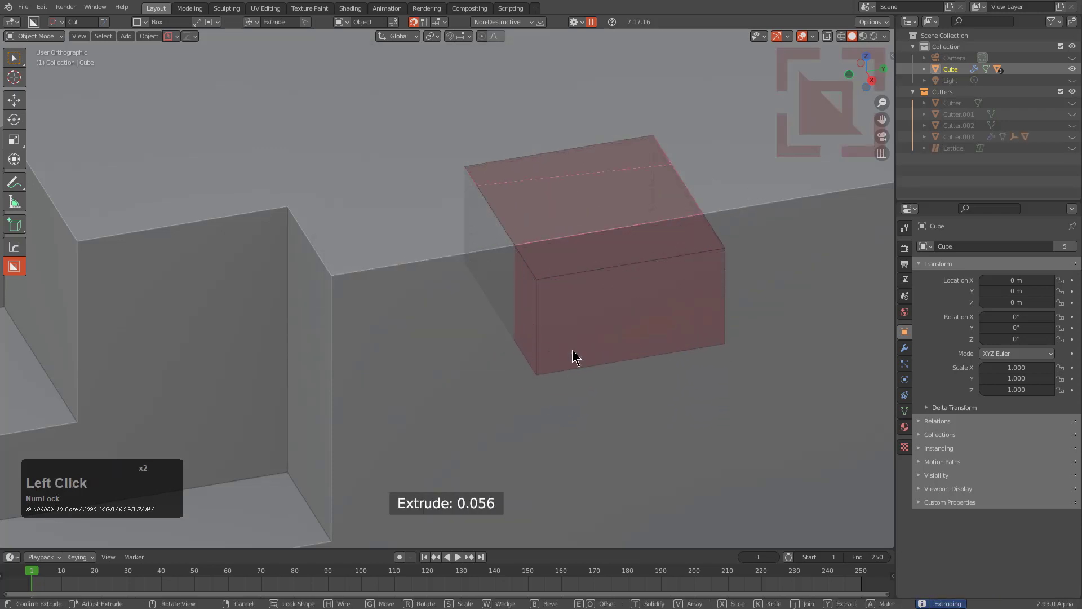
right_click(570, 345)
- Replace BoxCutter's 0.00001 m shape offset with another value in the add-on preferences
key(F4)
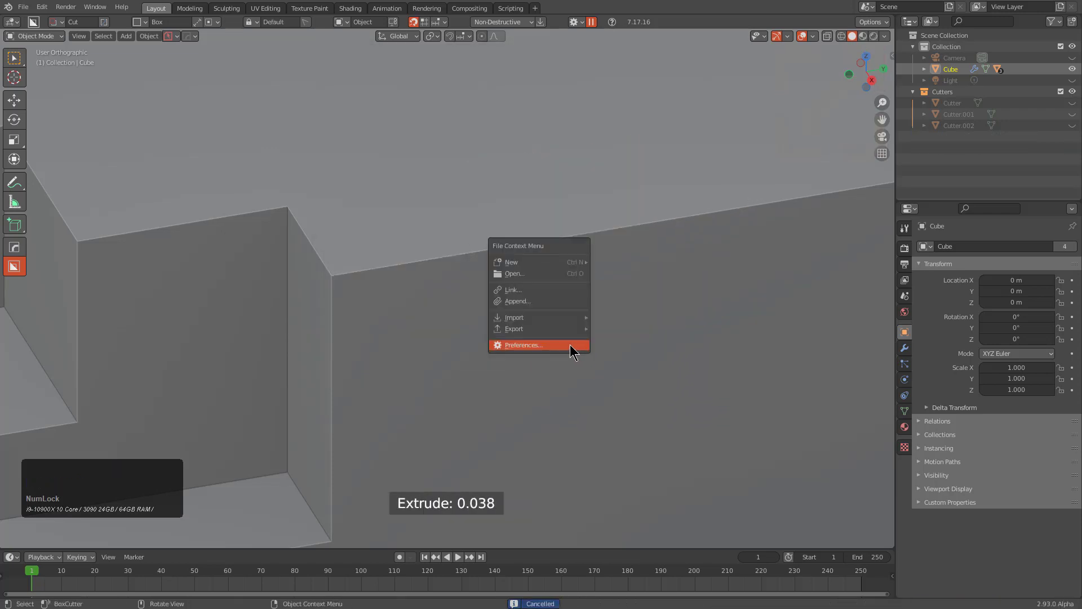
click(571, 345)
click(576, 227)
click(576, 227)
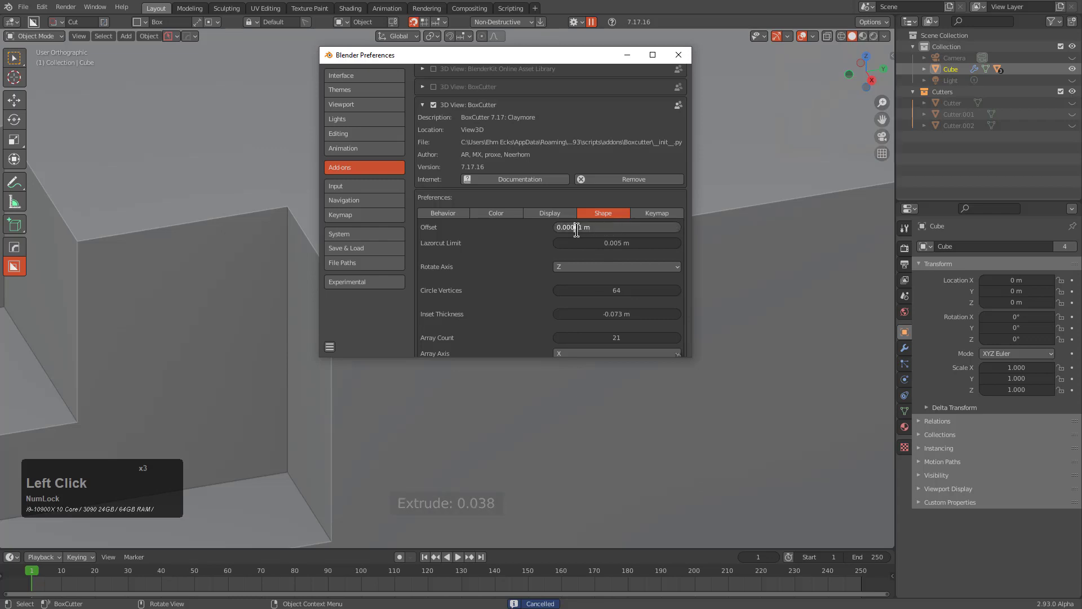
key(Return)
click(716, 209)
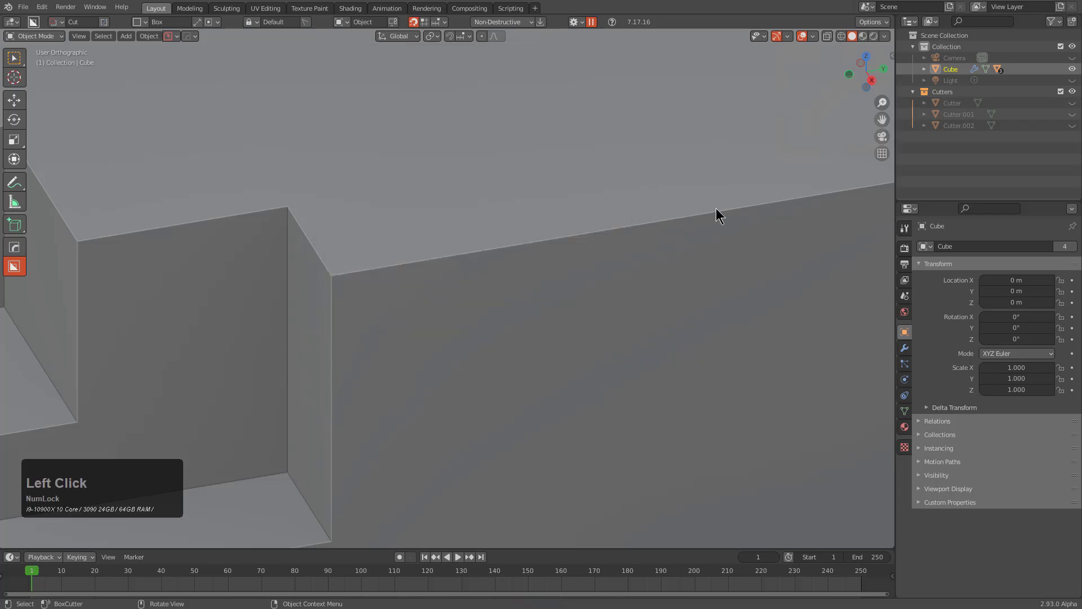
- Draw a box cutter about 0.09 deep over the upper edge beside the notches, lock its shape, and inspect its offset at the corner
drag(663, 117, 533, 292)
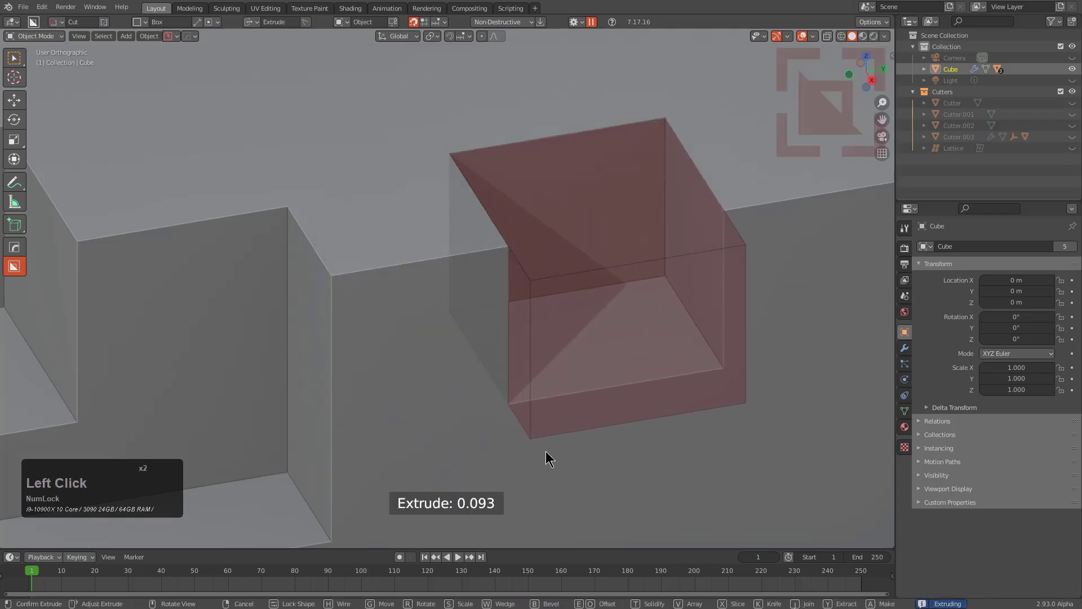
key(Tab)
shift+middle_drag(674, 233, 564, 327)
scroll(705, 203, up, 8)
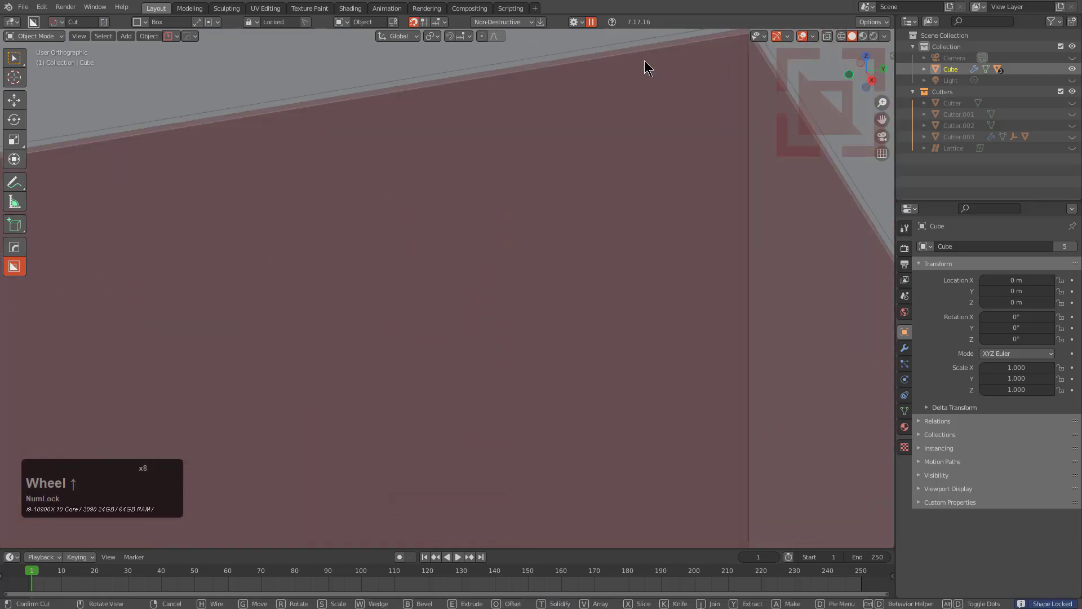
shift+middle_drag(645, 62, 587, 219)
scroll(580, 188, up, 1)
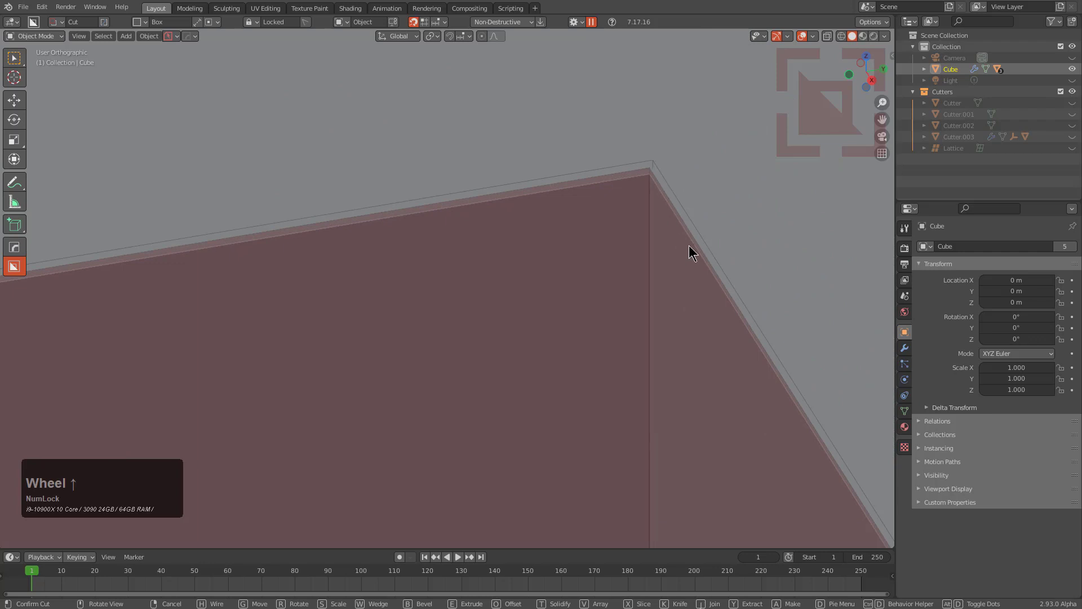
scroll(606, 198, down, 3)
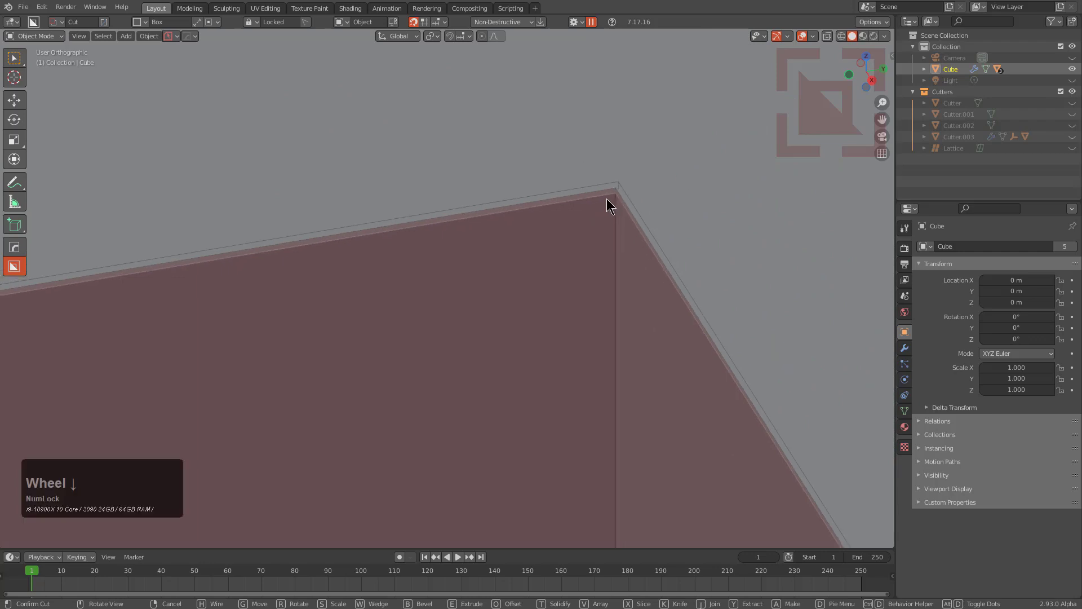
scroll(616, 210, up, 2)
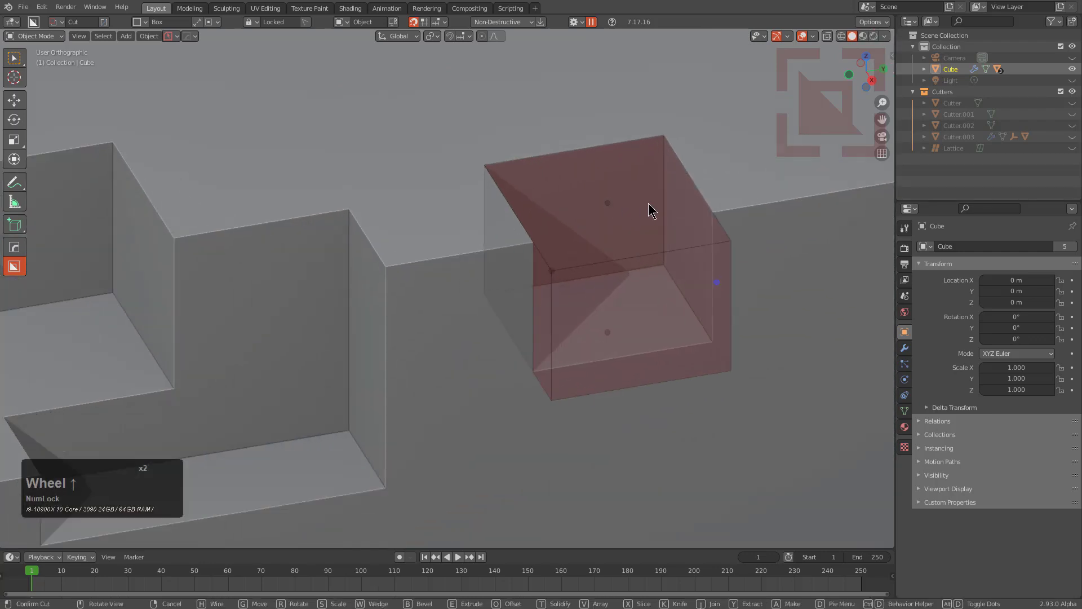
shift+middle_drag(709, 213, 583, 200)
scroll(553, 188, up, 2)
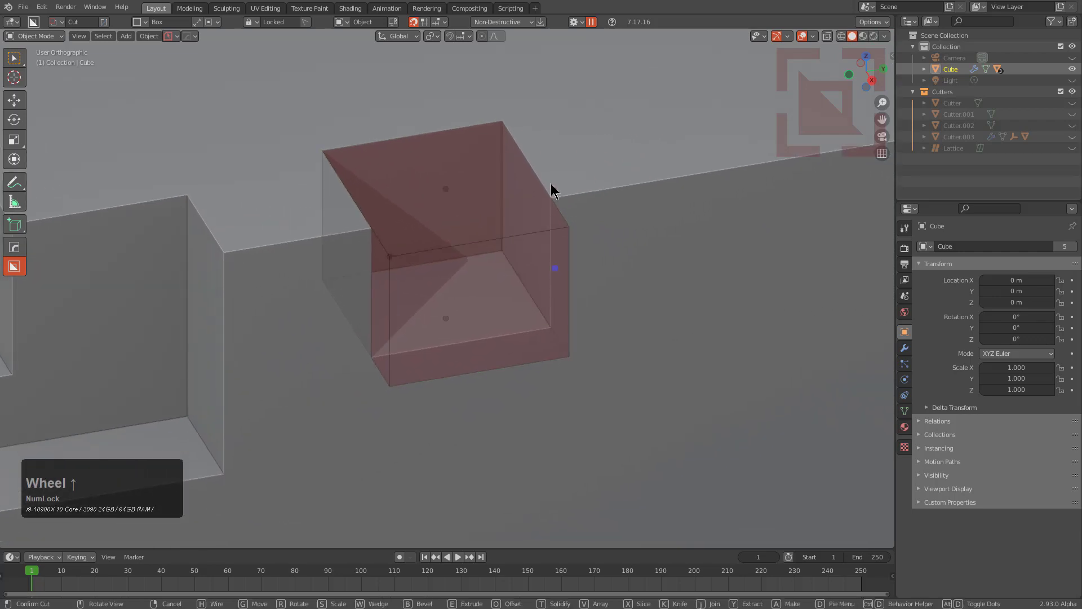
shift+middle_drag(507, 167, 624, 209)
- Switch the locked box from a cut to a slice and apply it to the cube
key(x)
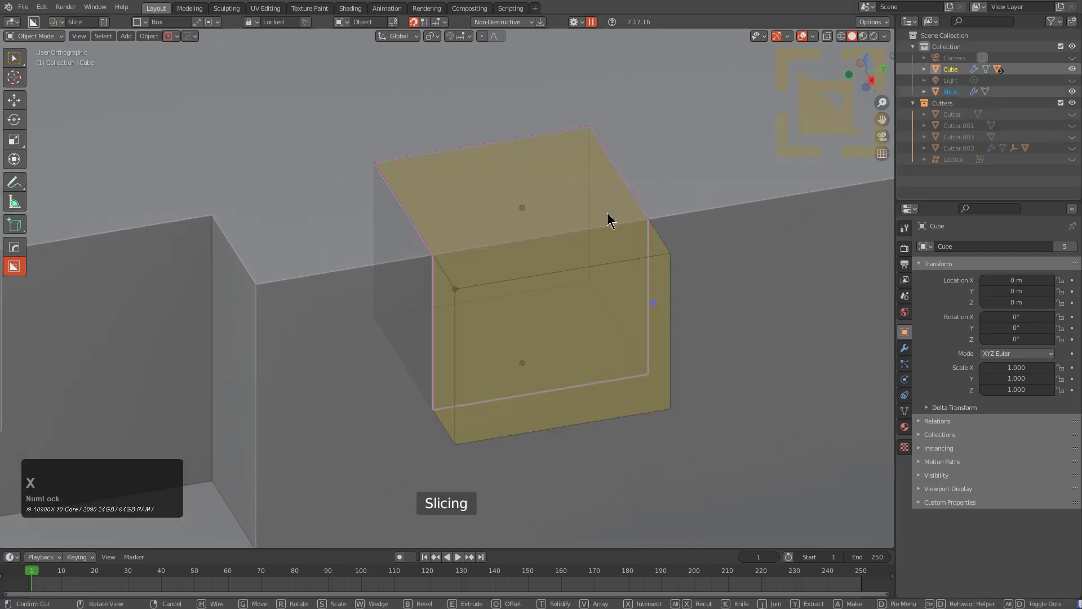
click(609, 216)
click(578, 236)
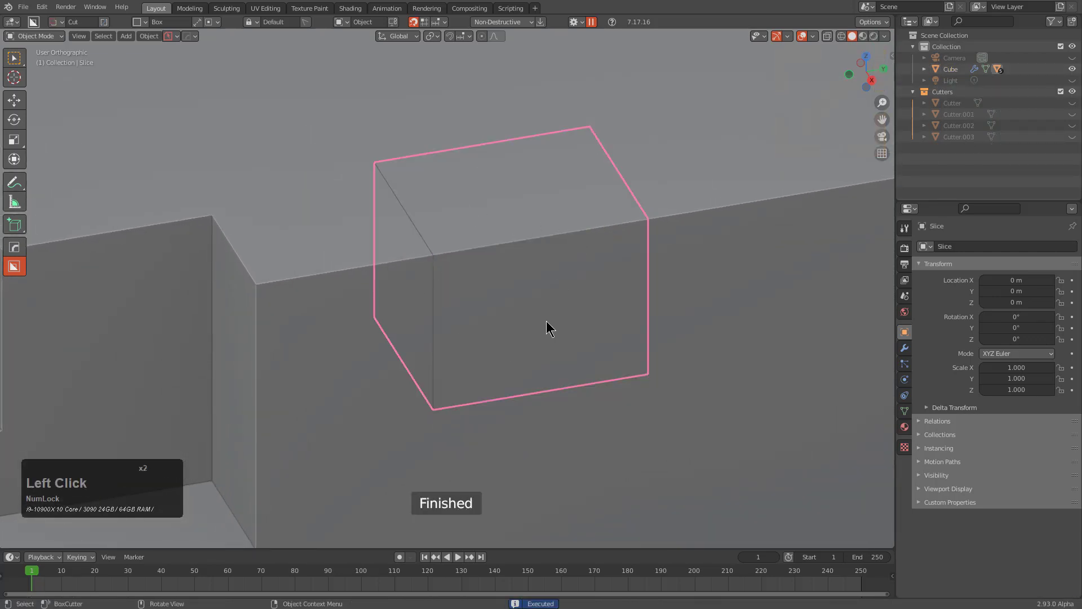
- Measure the sliced block with AccuShape in centimeters, then exit without resizing it
key(q)
mouse_move(648, 237)
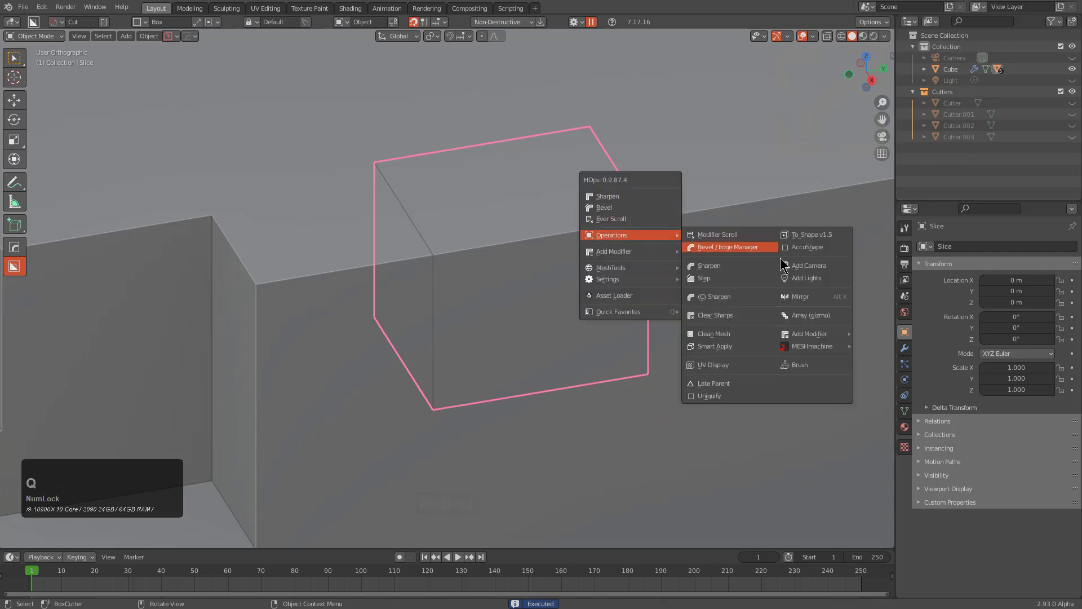
click(797, 249)
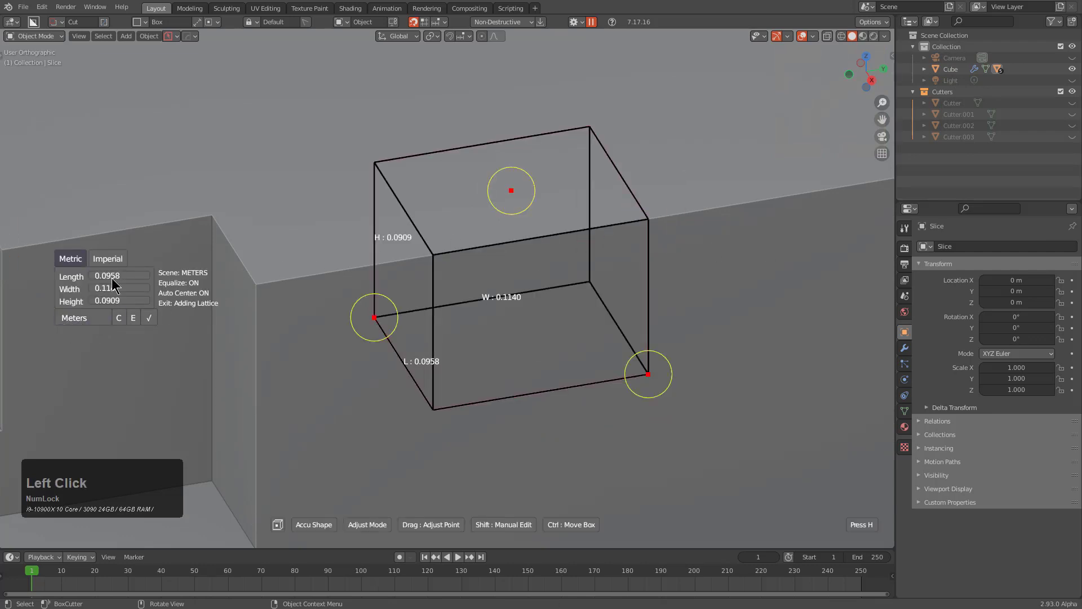
click(84, 320)
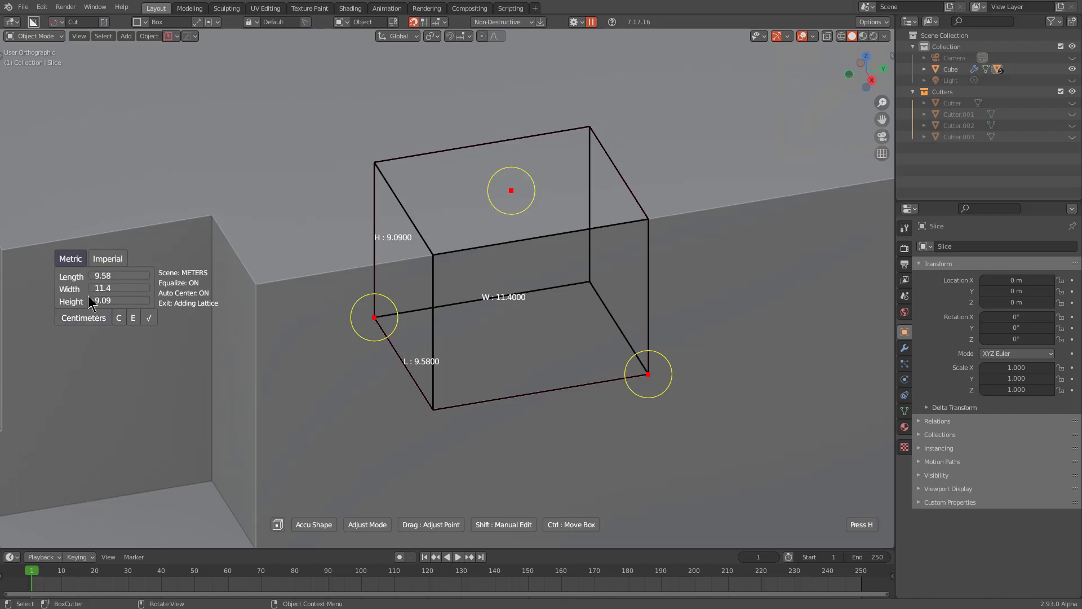
right_click(704, 203)
click(498, 266)
- Cut a box notch into the sliced block's upper edge and a recess about 0.028 deep in its front beside it, keeping the recess cutter selected
click(431, 218)
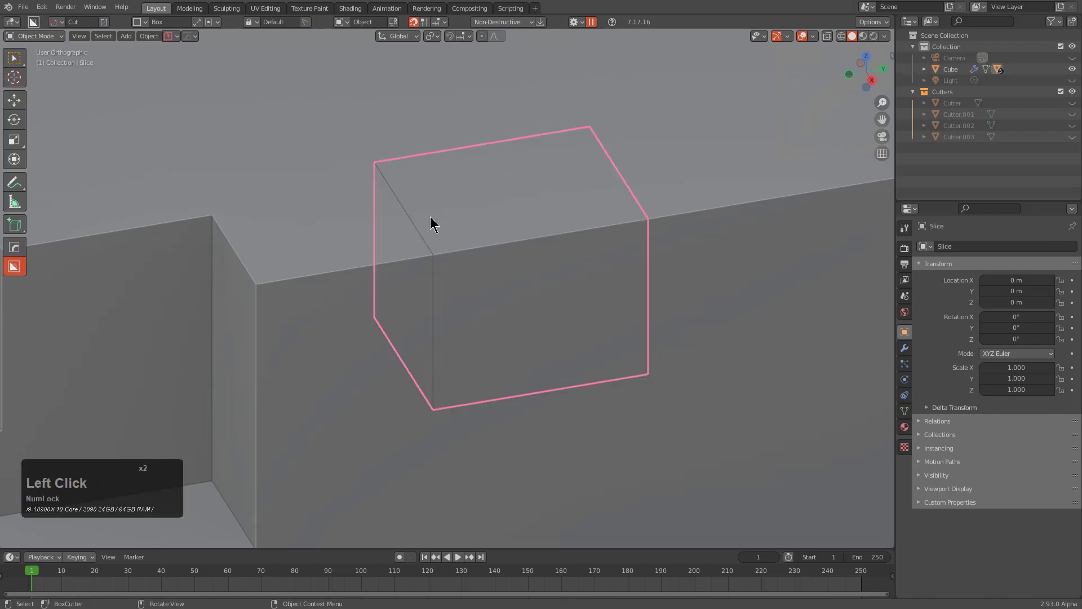
mouse_move(430, 218)
mouse_down()
mouse_move(539, 271)
mouse_move(637, 256)
mouse_up()
click(543, 271)
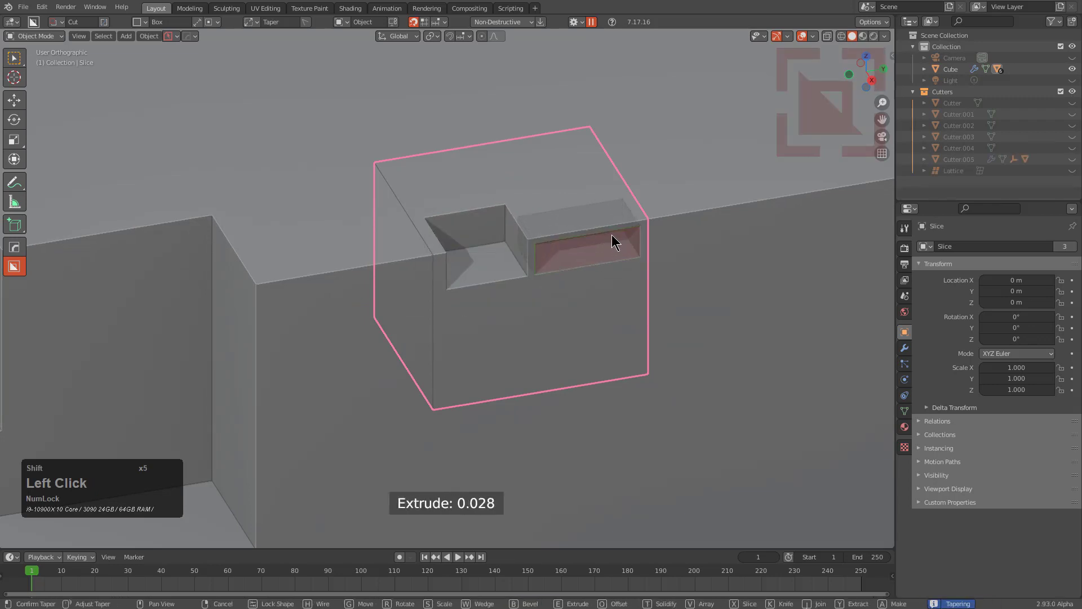
click(617, 241)
- Measure the recess cutter's length, width and height with AccuShape, then exit without resizing it
key(q)
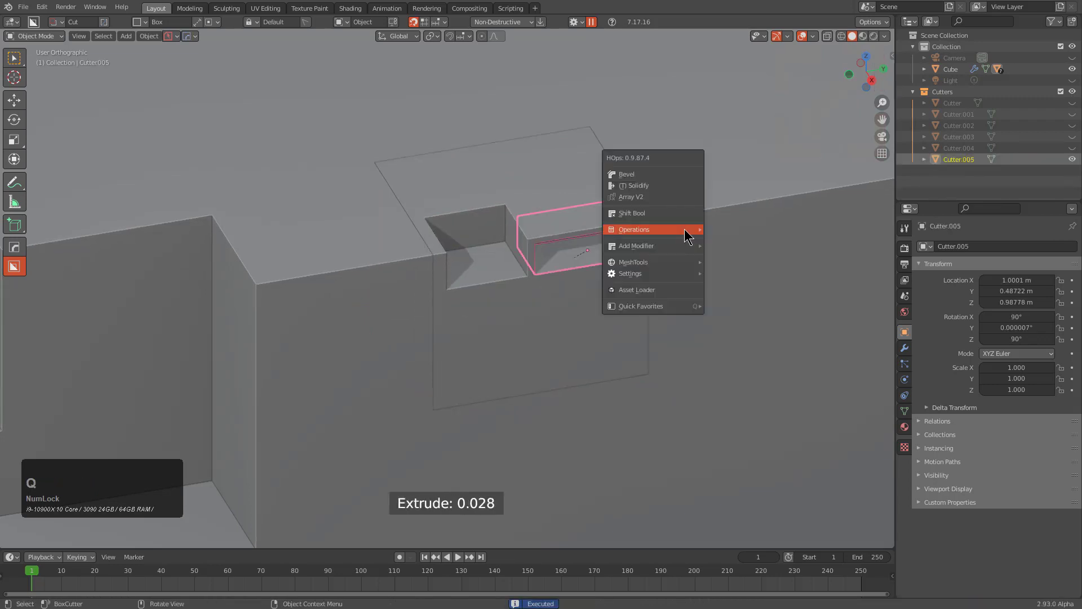
mouse_move(693, 230)
click(814, 243)
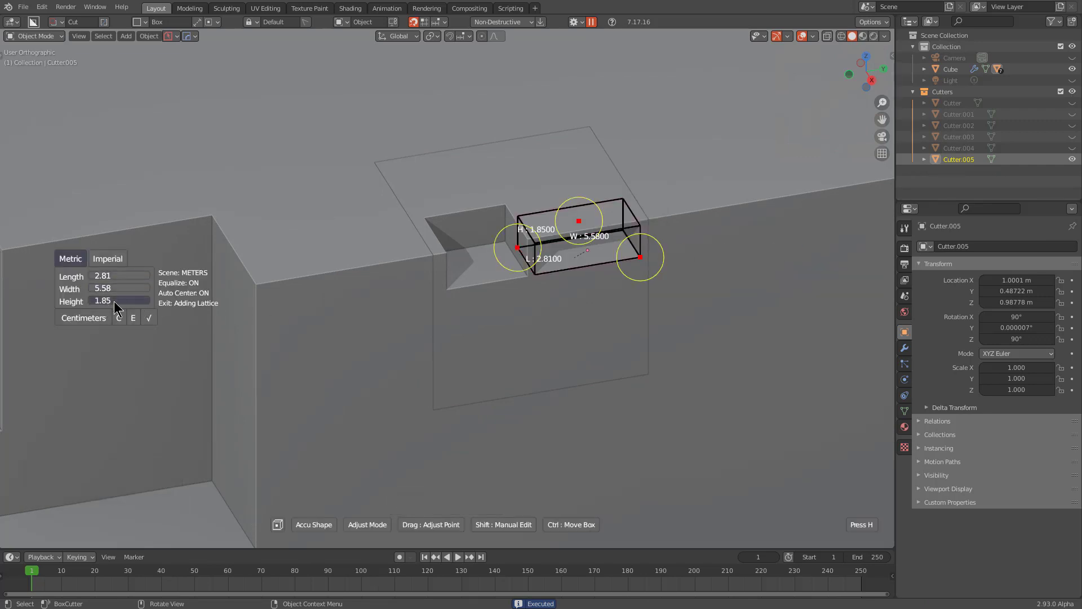
right_click(617, 291)
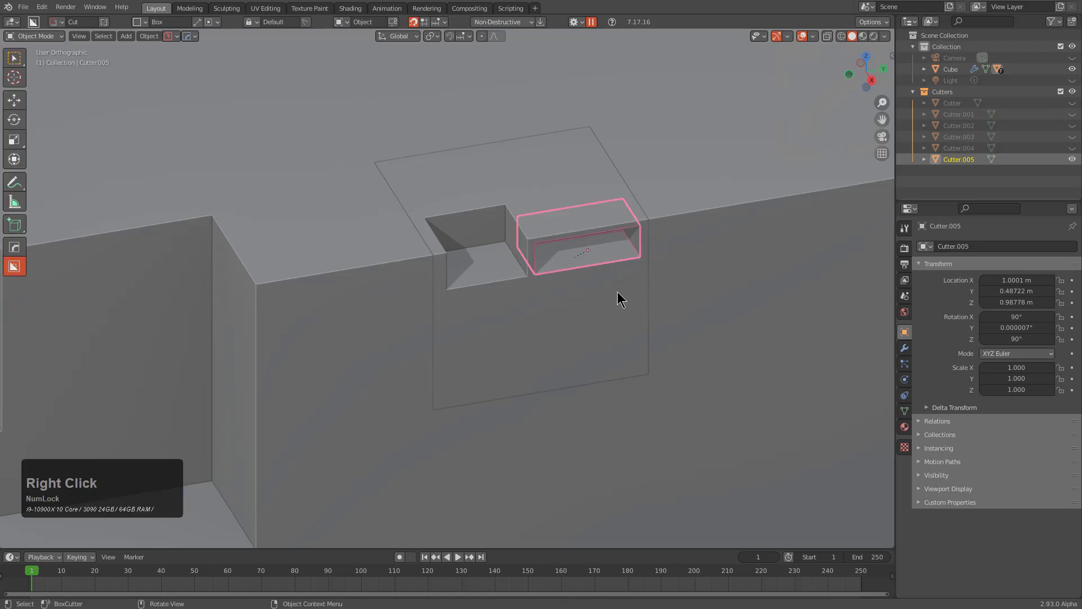
- Cut two small box notches about 0.007 and 0.010 deep into the sliced block's thin rim above the recess
scroll(573, 255, up, 2)
key(a)
shift+middle_drag(620, 221, 537, 300)
scroll(538, 303, up, 3)
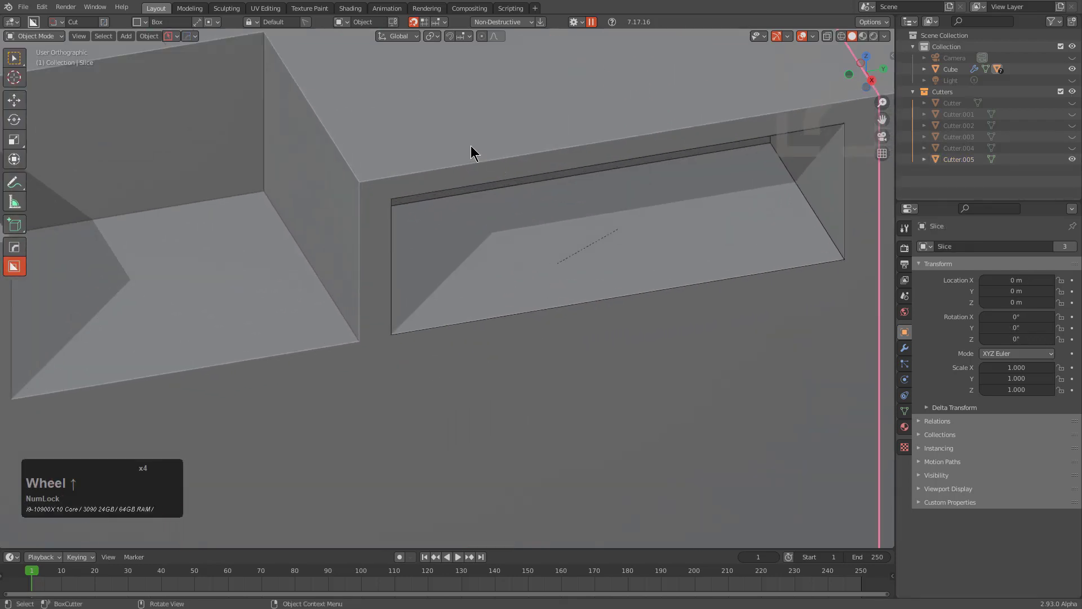
drag(471, 150, 594, 172)
click(592, 227)
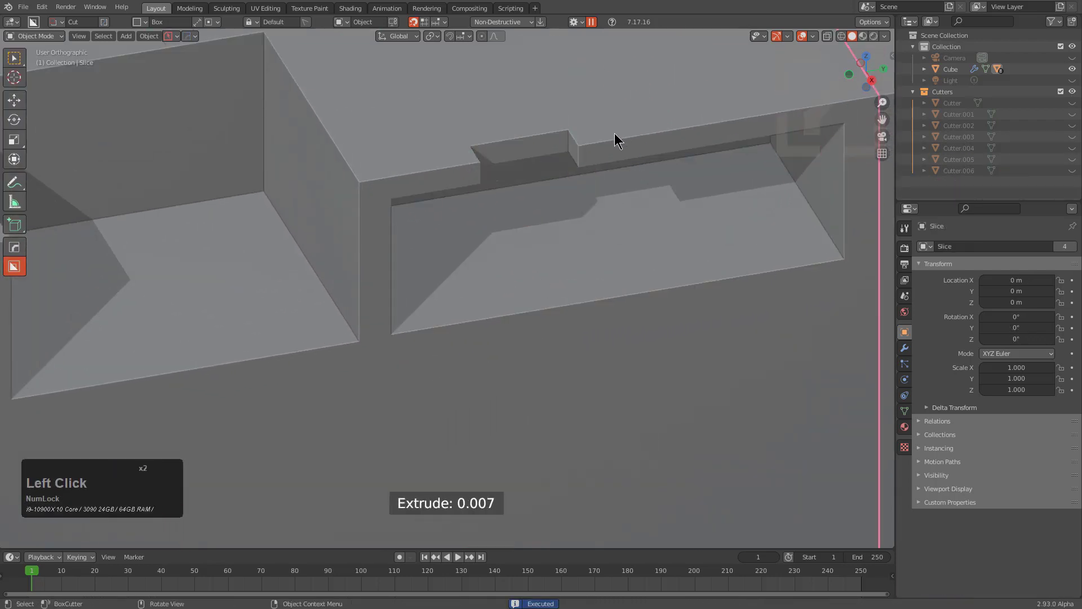
drag(616, 135, 688, 142)
click(685, 213)
- Cut a box recess about 0.007 deep into the rim's front across the second small notch, keeping its cutter selected
scroll(600, 304, up, 4)
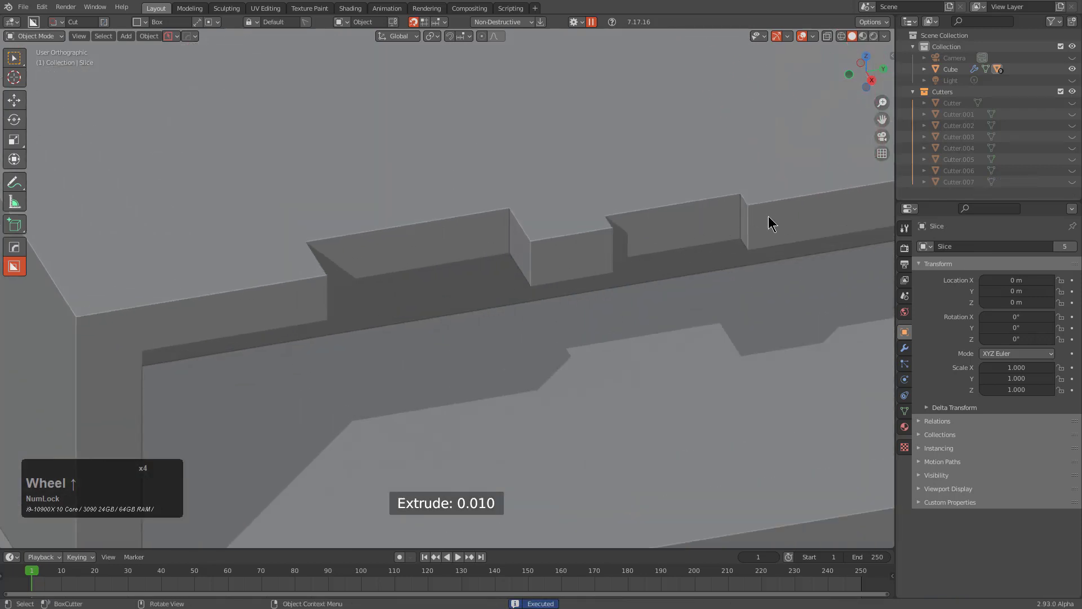
drag(768, 220, 581, 265)
key(shift)
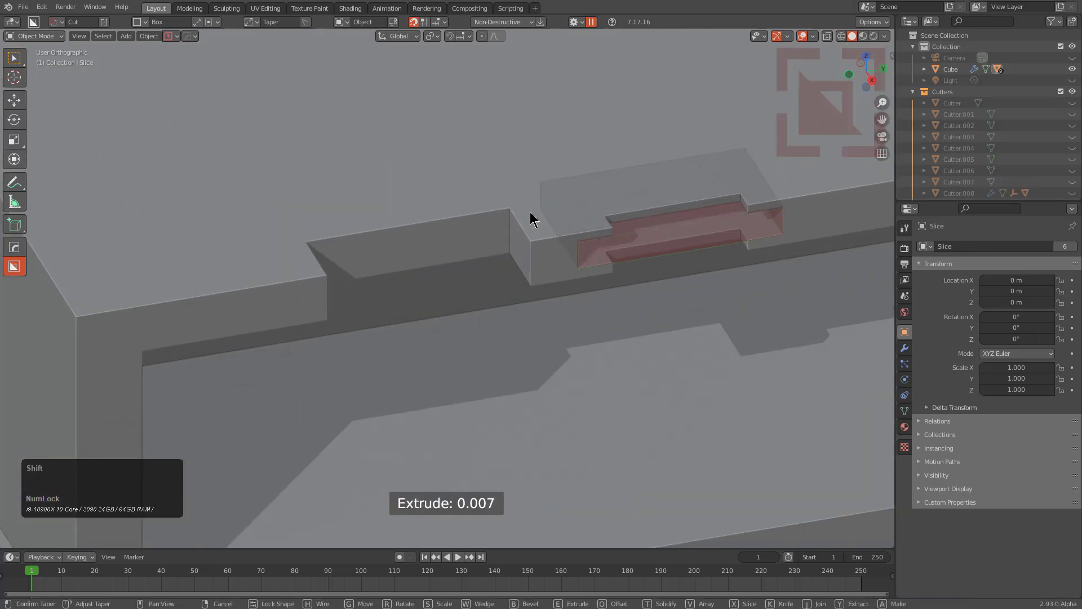
click(530, 211)
- Measure the small rim cutter's length, width and height in centimeters with AccuShape
key(q)
mouse_move(697, 212)
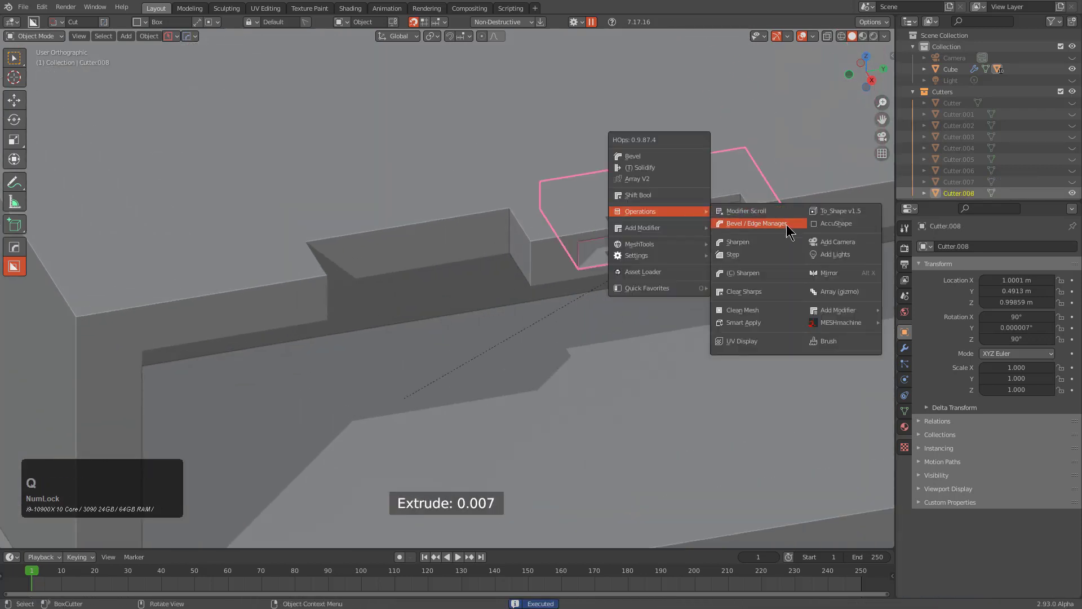
click(815, 224)
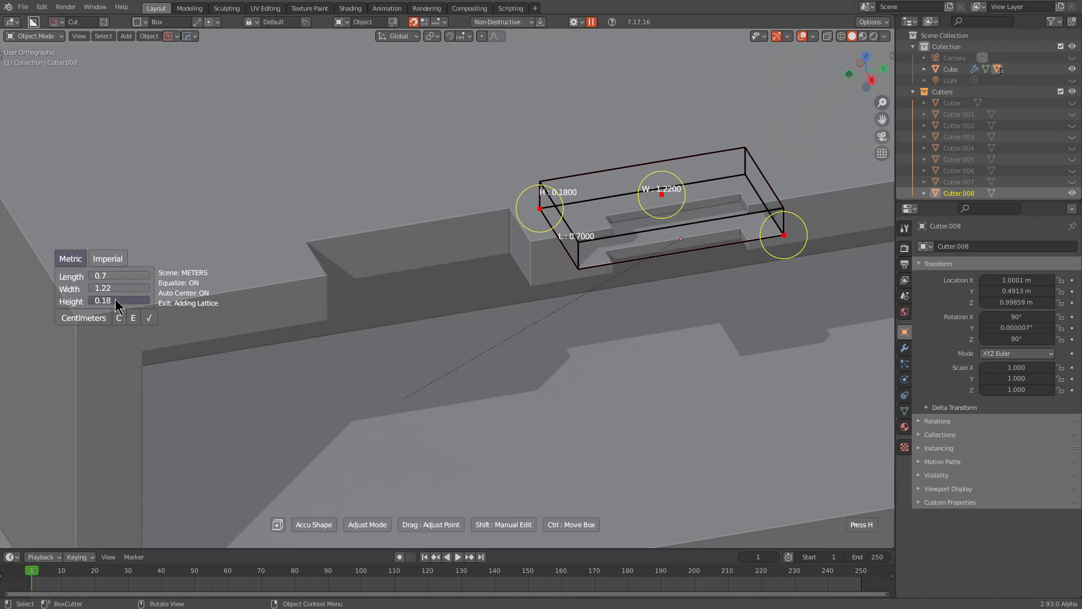
key(space)
- Deselect the rim cutter and reselect the sliced block as the cutting target
shift+middle_drag(719, 270, 407, 326)
scroll(610, 245, up, 3)
key(alt+a)
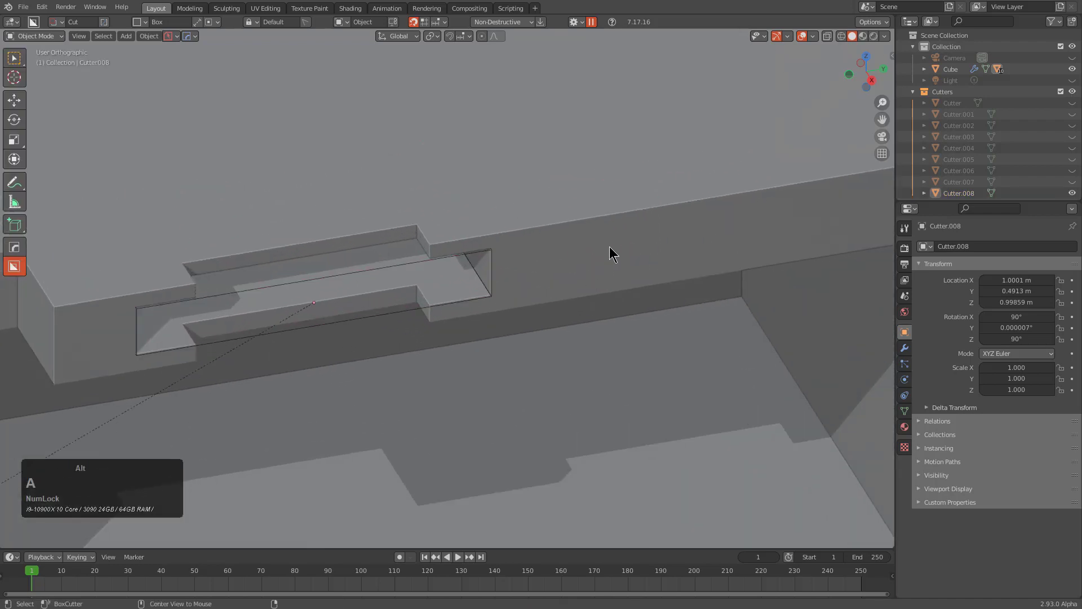
click(608, 245)
scroll(462, 205, up, 1)
mouse_move(462, 205)
mouse_down()
mouse_move(445, 237)
mouse_move(453, 259)
mouse_up()
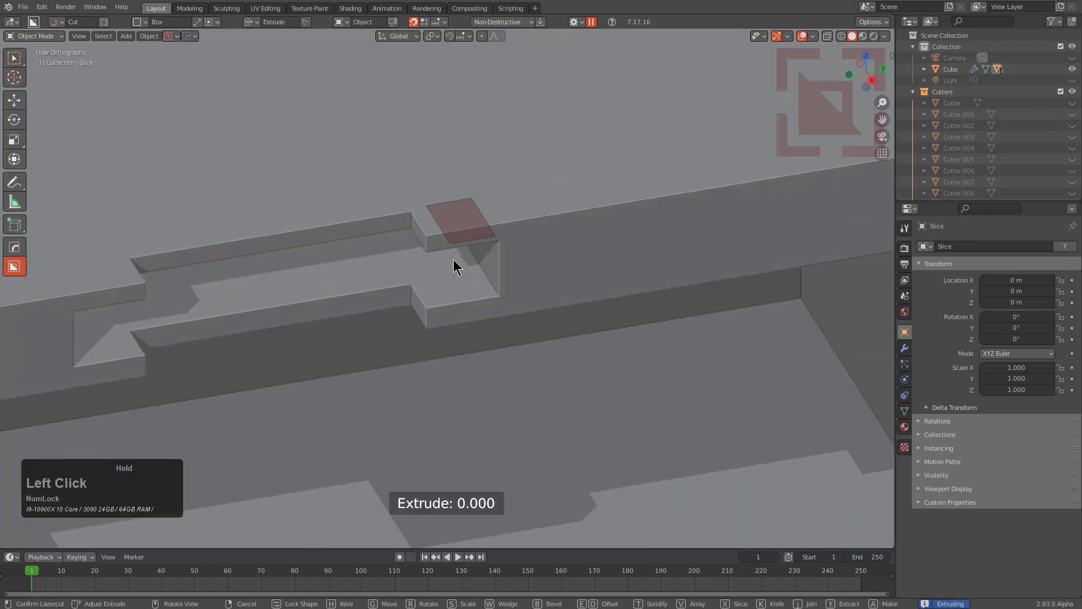
click(520, 228)
key(ctrl+z)
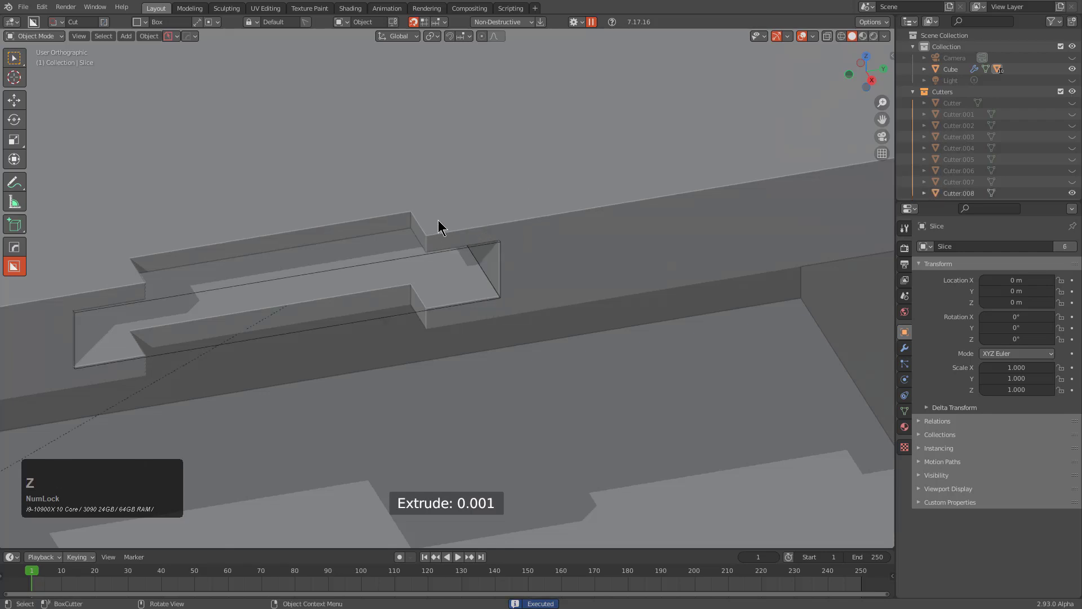
- Draw a tiny box cutter about 0.002 deep over the rim at the small recess's far end and lock its shape
drag(438, 220, 489, 242)
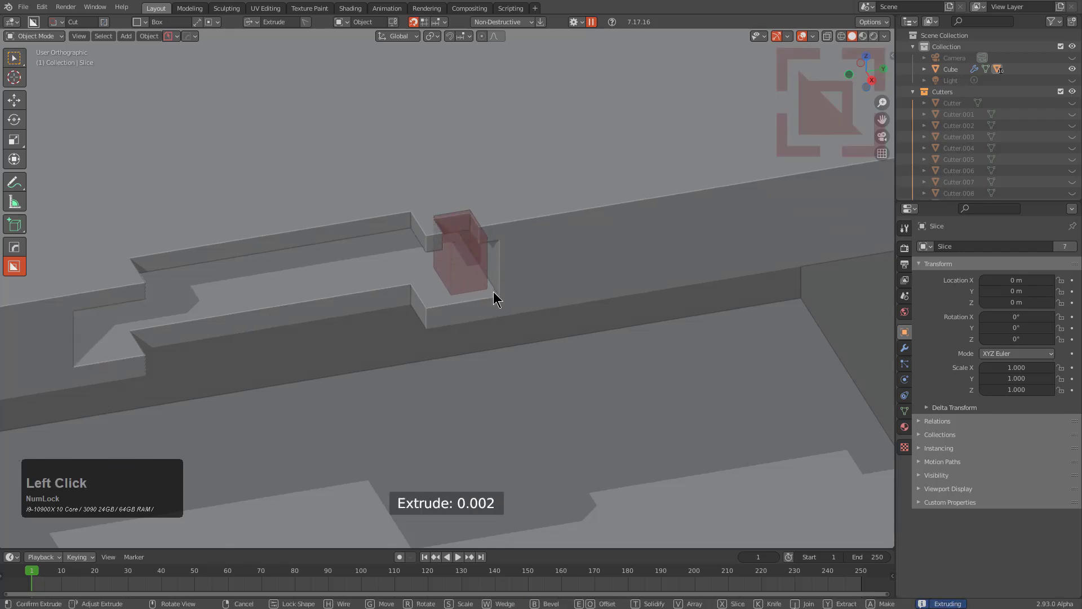
scroll(500, 282, down, 5)
scroll(504, 265, down, 3)
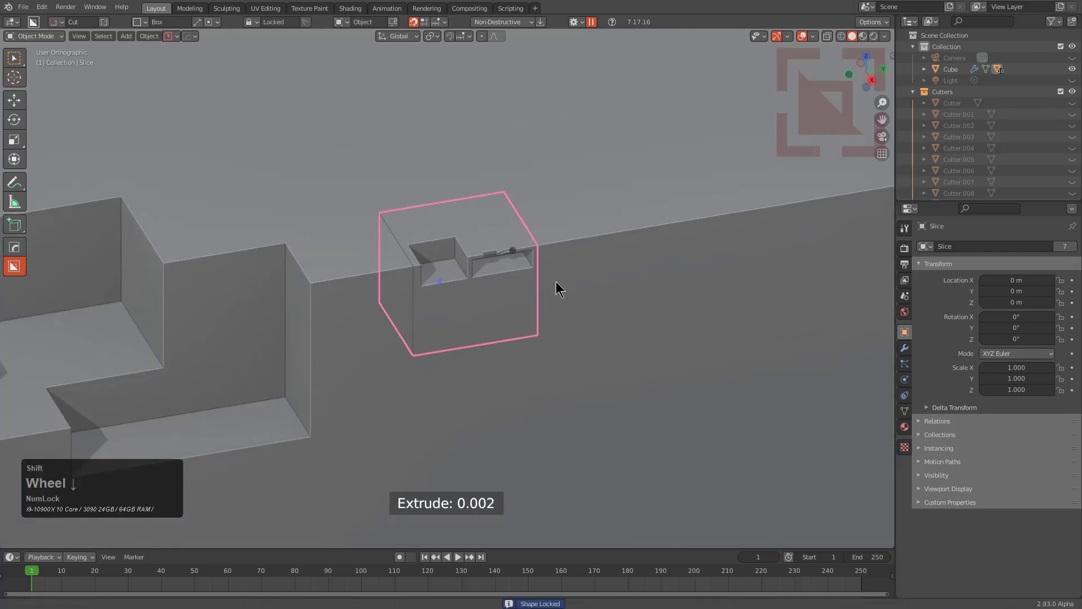
- Examine the whole cube and the nested notches at different zoom levels to compare the tiny cutter's scale with the earlier cuts
scroll(263, 338, down, 3)
middle_drag(353, 315, 336, 228)
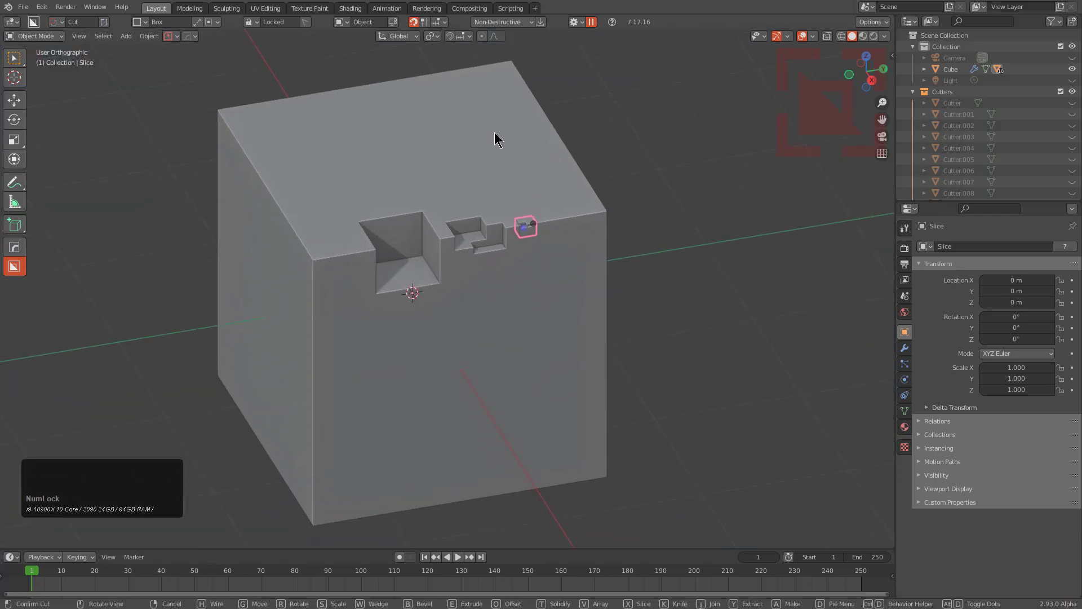
middle_drag(403, 293, 431, 267)
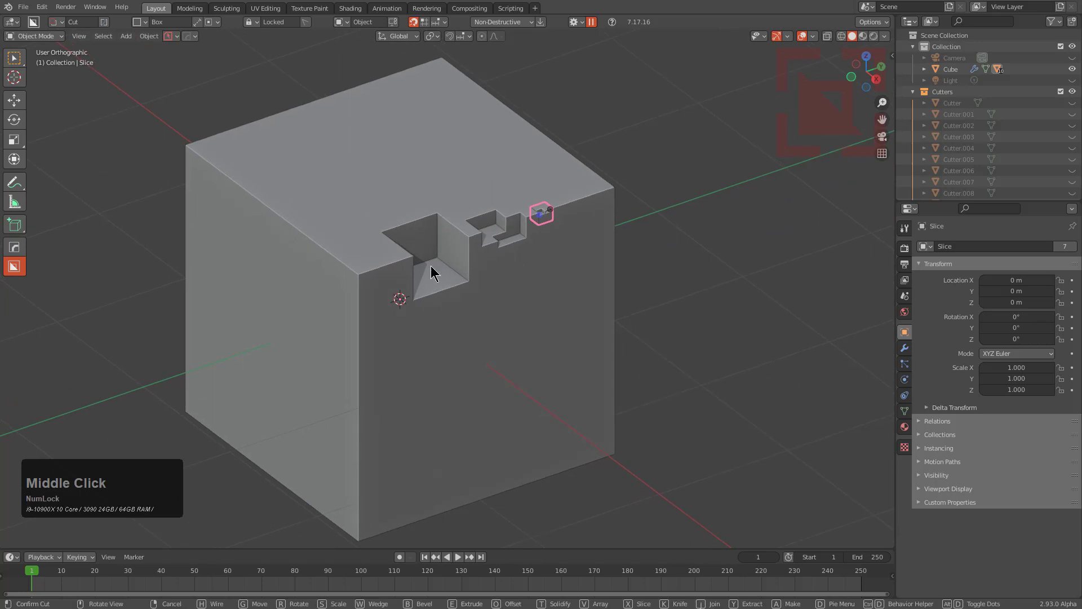
middle_drag(549, 282, 592, 252)
scroll(576, 312, up, 4)
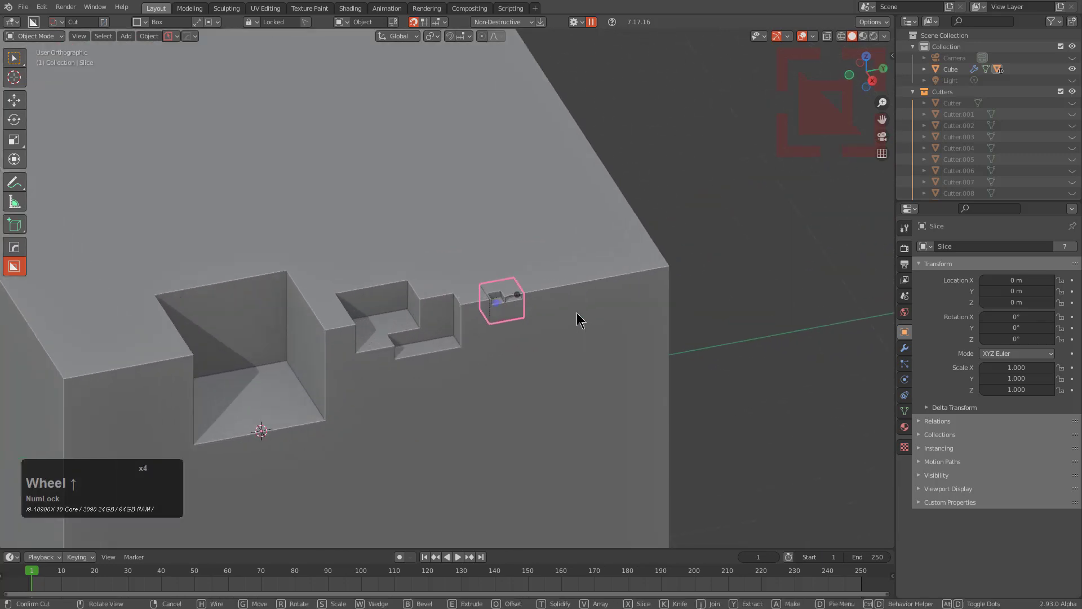
middle_drag(588, 297, 410, 273)
scroll(403, 186, up, 5)
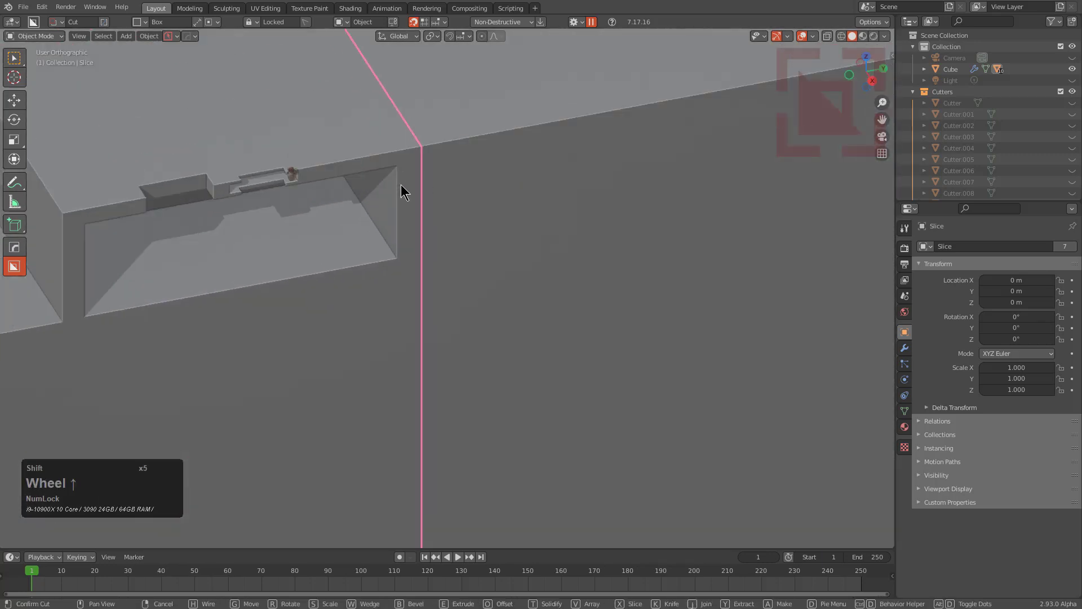
scroll(566, 345, up, 5)
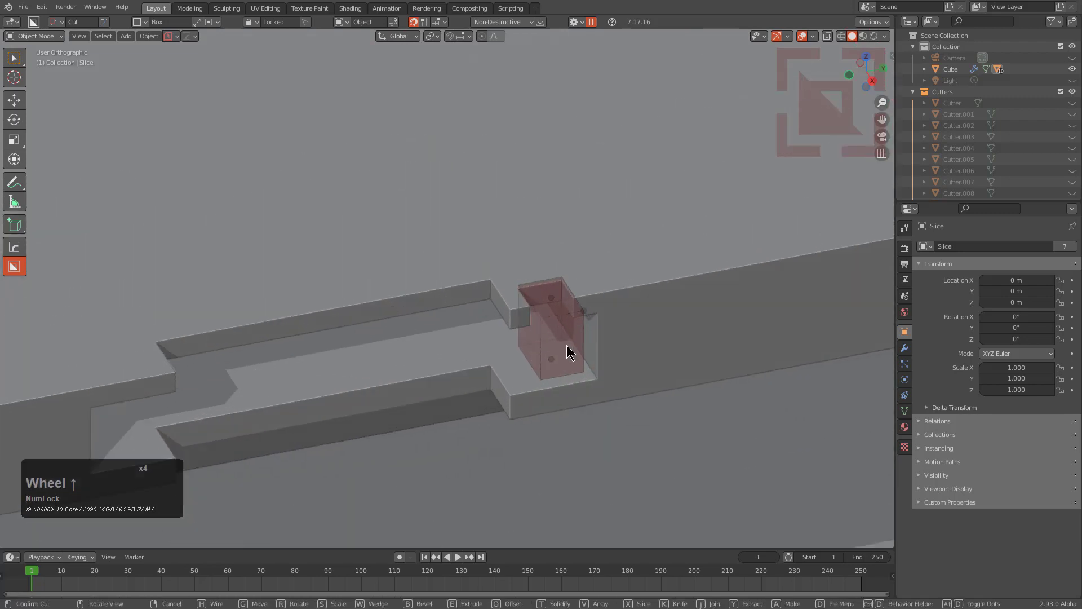
scroll(468, 283, down, 5)
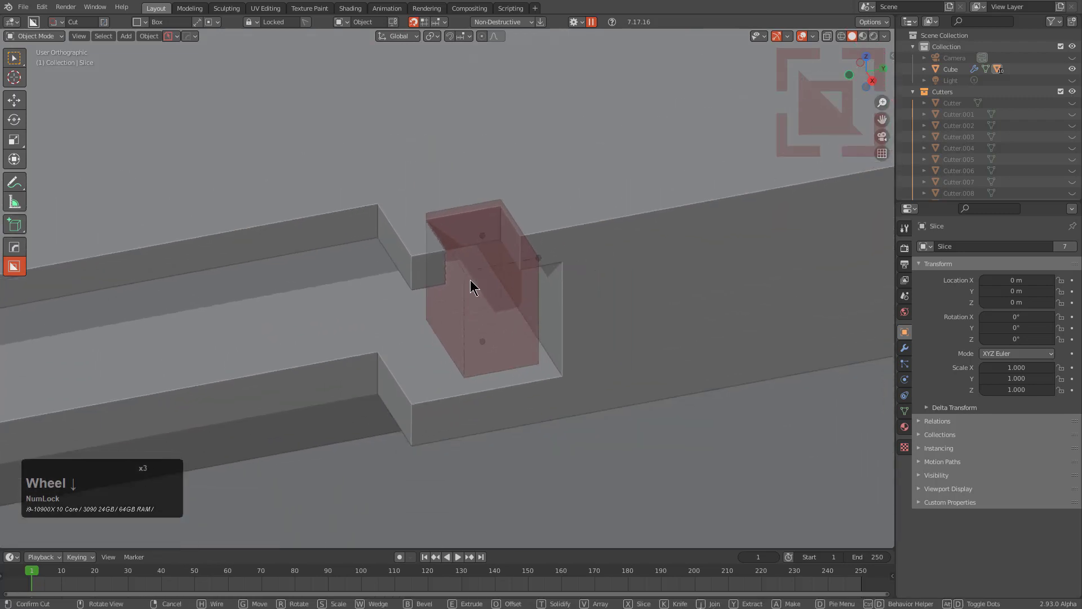
middle_drag(507, 272, 453, 324)
scroll(475, 299, down, 4)
- Apply the locked tiny box cut at the small recess's far end, keeping its cutter selected
scroll(452, 317, up, 11)
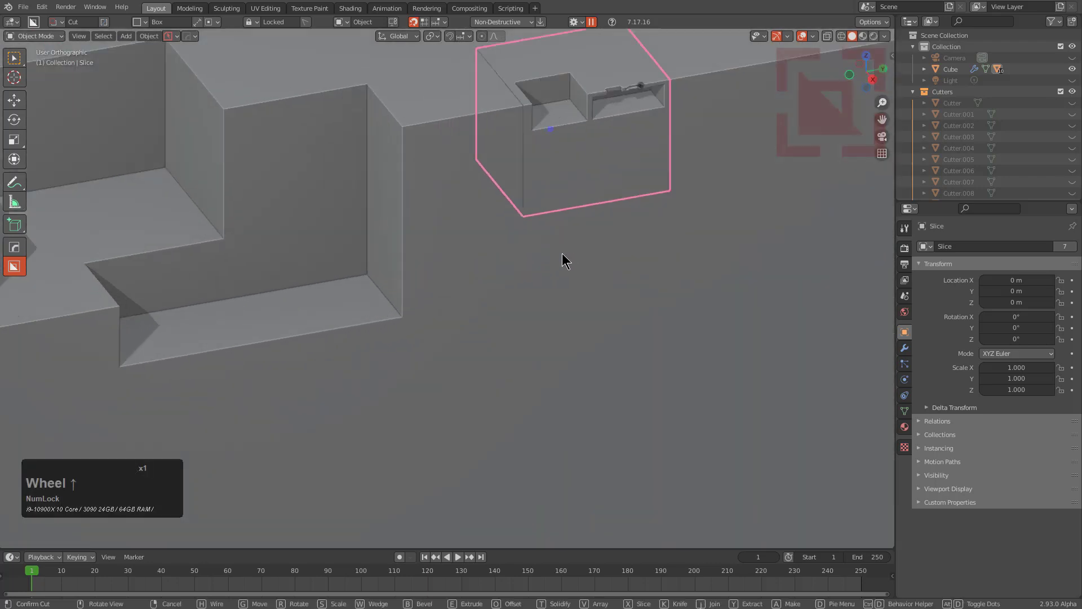
shift+middle_drag(564, 253, 423, 394)
scroll(450, 377, up, 6)
shift+click(596, 285)
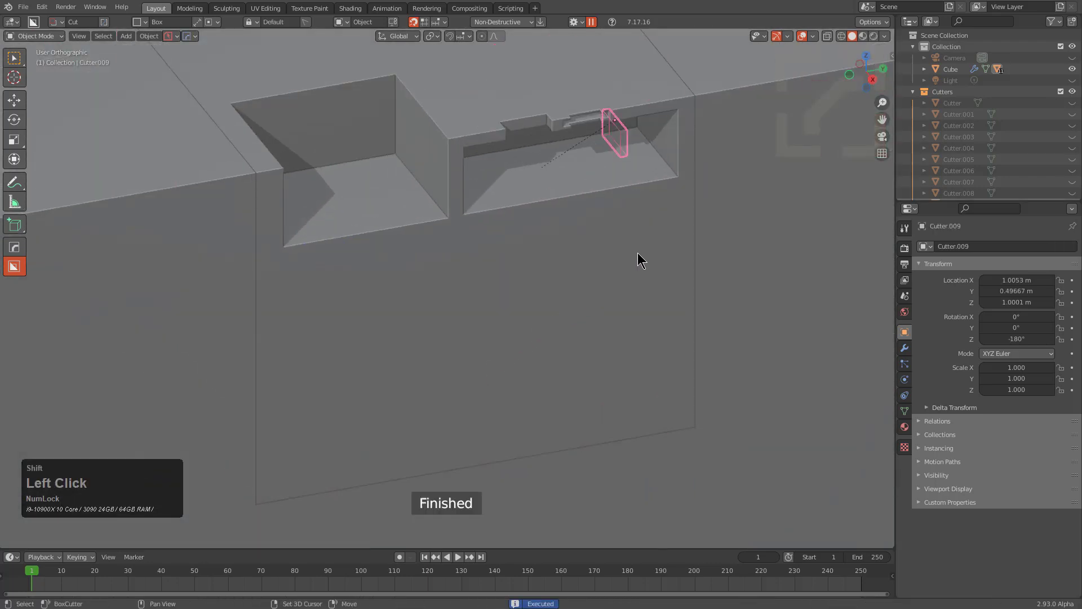
- Scale the tiny box cutter to 0.316 and move it along X to 1.0009 m into the rim
scroll(631, 282, up, 3)
key(s)
click(569, 251)
key(g)
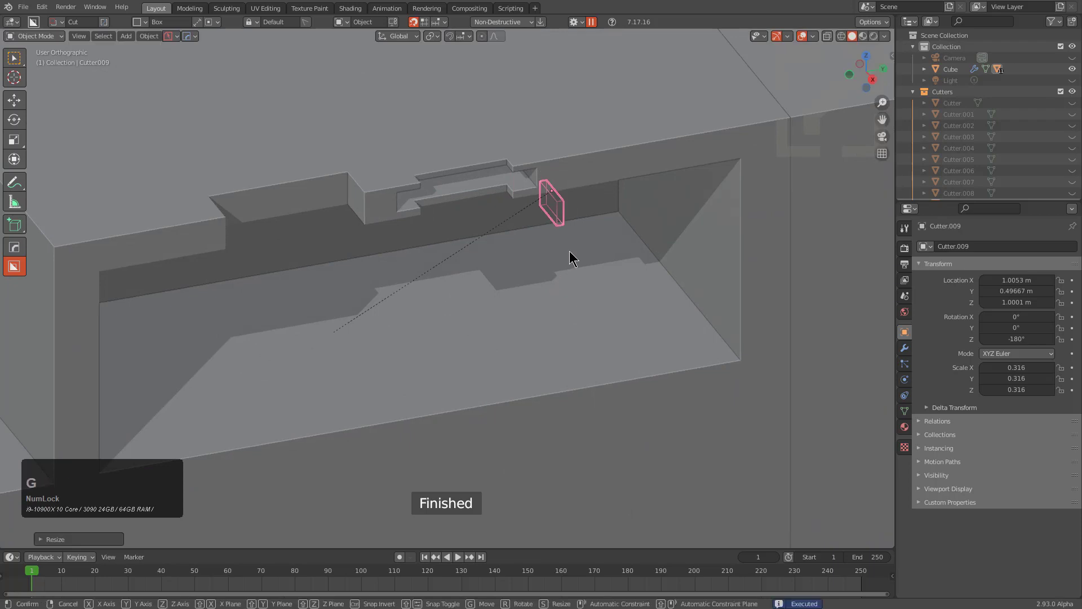
key(y)
key(x)
click(552, 234)
key(KP_Decimal)
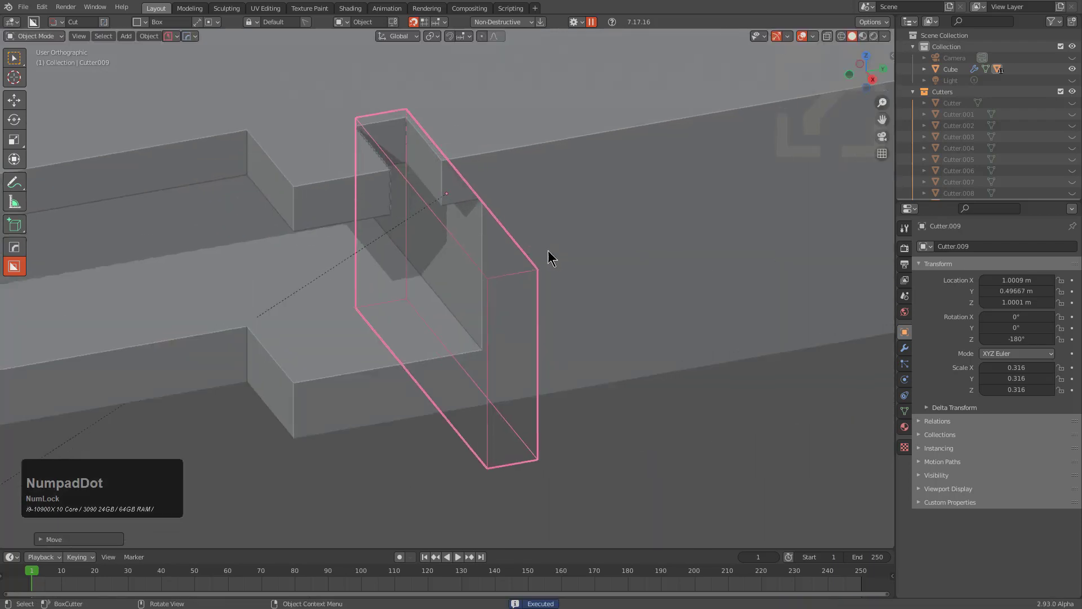
- Shorten the tiny cutter's mesh by moving its outer end face inward along X
middle_drag(548, 256, 522, 321)
key(Tab)
click(507, 328)
key(g)
key(y)
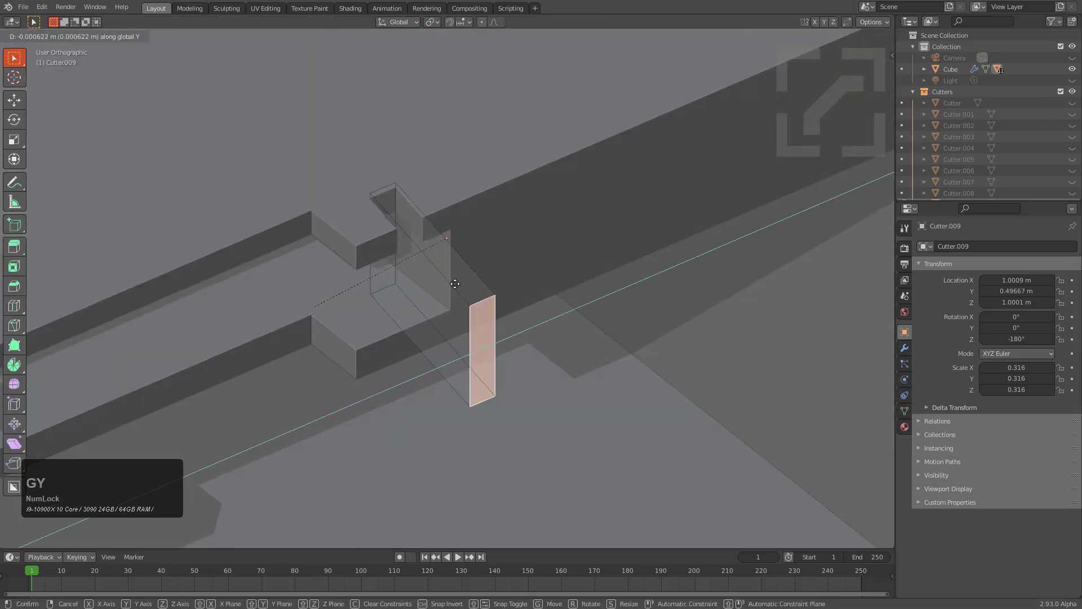
key(x)
click(396, 297)
- Reduce the tiny cutter's height by raising its bottom face along Z, and return to object editing
click(395, 305)
key(alt+z)
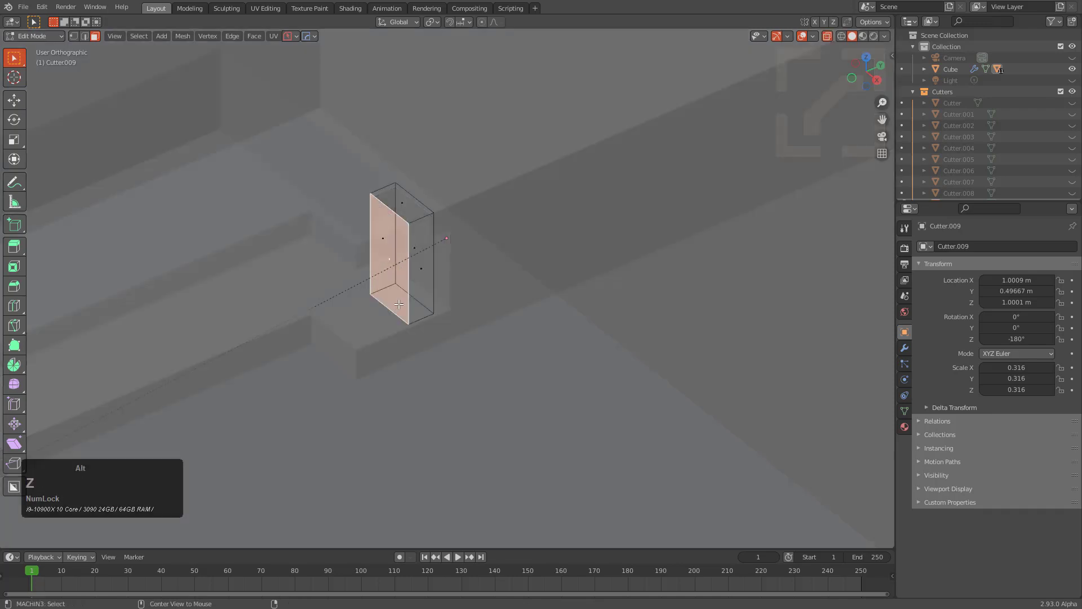
click(399, 305)
key(g)
key(z)
click(407, 252)
key(alt+z)
middle_drag(459, 299, 451, 299)
key(Tab)
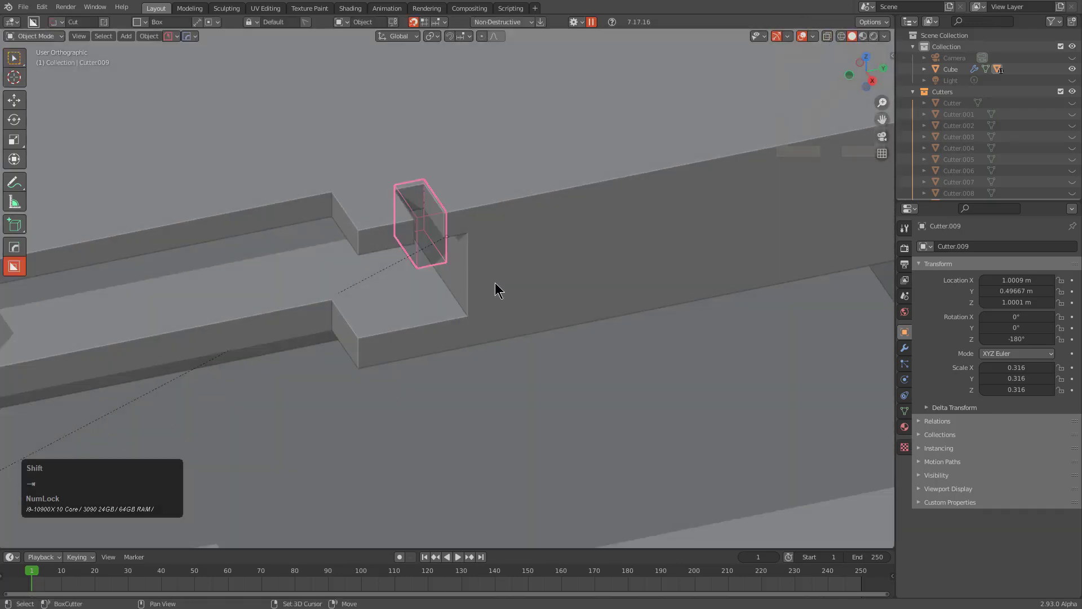
- Measure the reduced cutter's length, width and height in centimetres with AccuShape
scroll(566, 269, up, 2)
key(q)
mouse_move(565, 269)
click(711, 281)
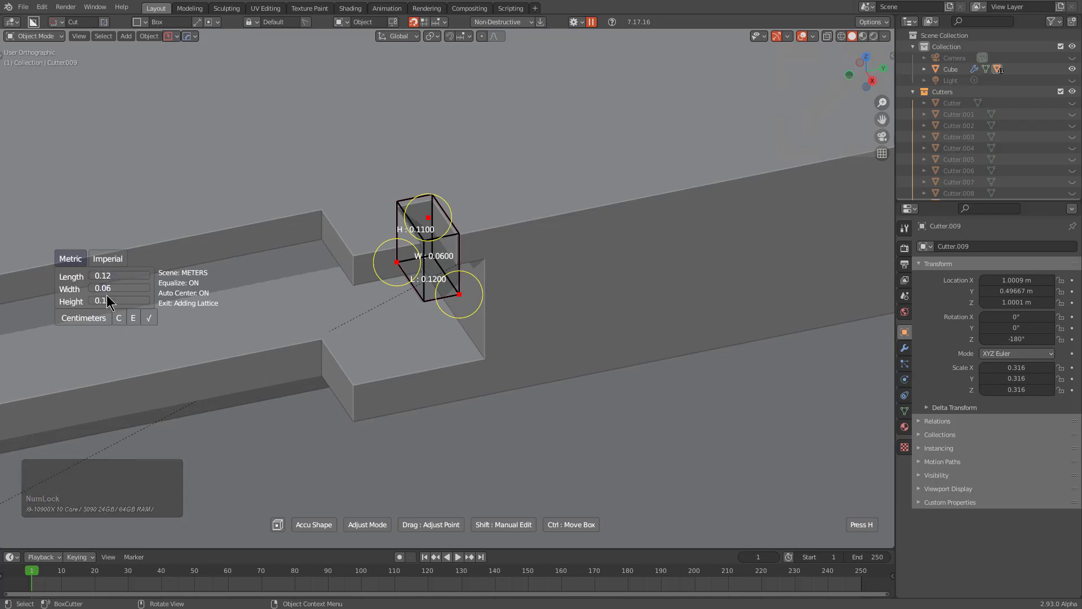
right_click(605, 283)
- Target the sliced block and cut a long box about 0.021 deep along the small recess's lower front edge
scroll(506, 303, down, 14)
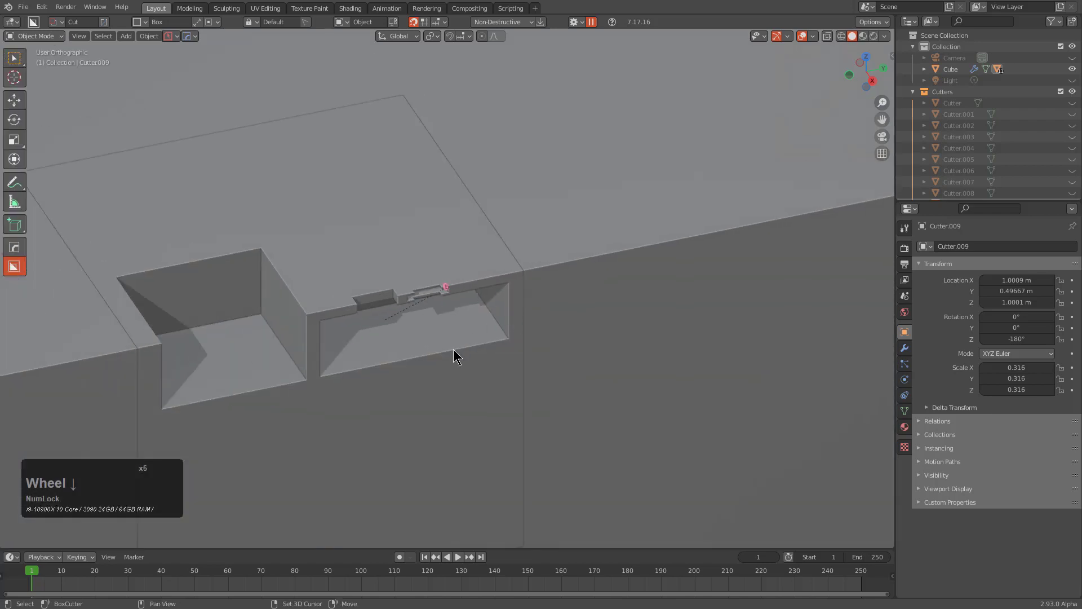
shift+middle_drag(453, 349, 551, 288)
middle_click(514, 307)
scroll(464, 259, up, 5)
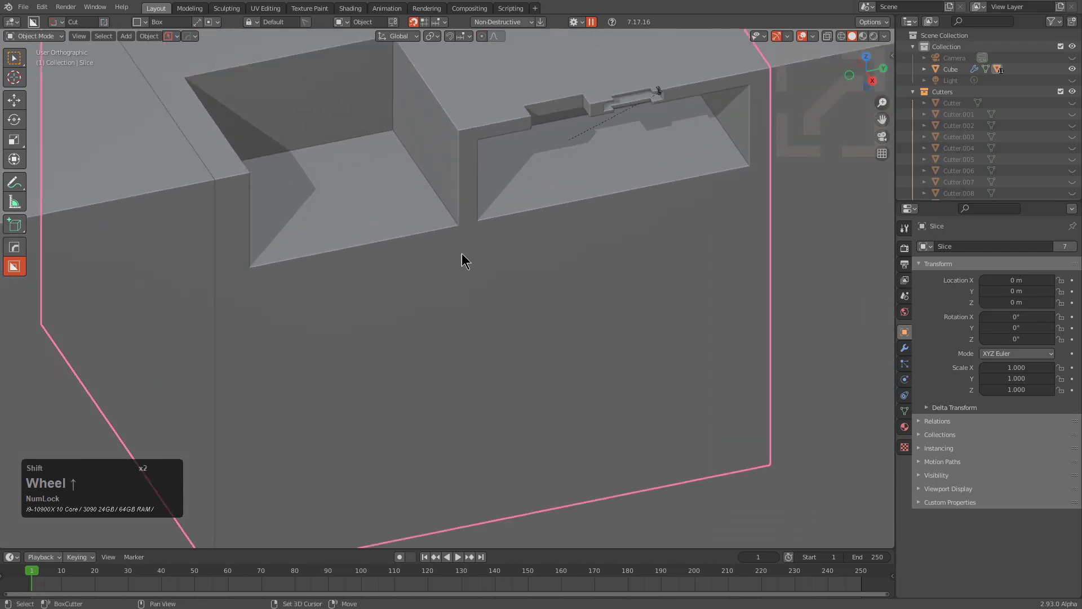
click(529, 271)
mouse_move(530, 270)
mouse_down()
mouse_move(687, 222)
mouse_move(674, 214)
mouse_up()
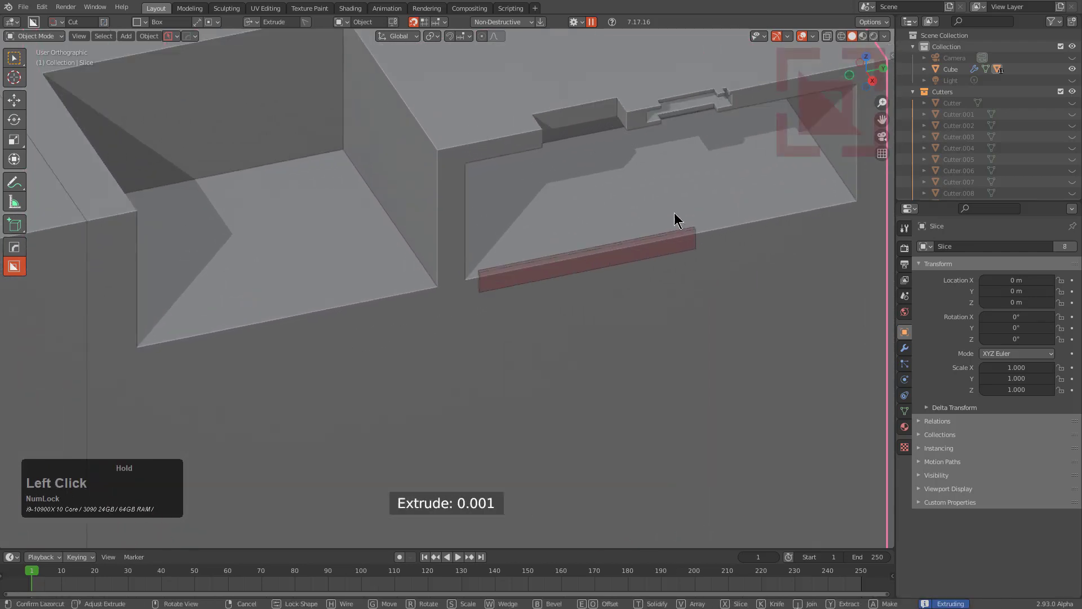
click(595, 184)
- Examine the whole cube and the nested notches from several angles and distances to compare their scale
scroll(562, 245, down, 6)
scroll(561, 246, down, 14)
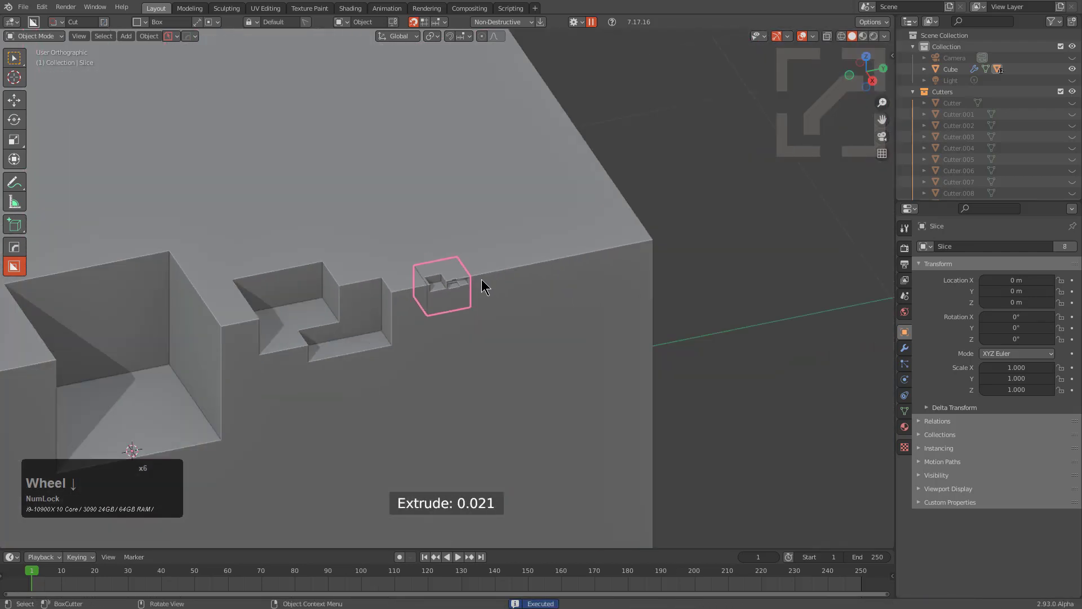
mouse_move(539, 266)
middle_down()
mouse_move(478, 266)
mouse_move(560, 285)
mouse_move(529, 271)
middle_up()
scroll(491, 269, down, 4)
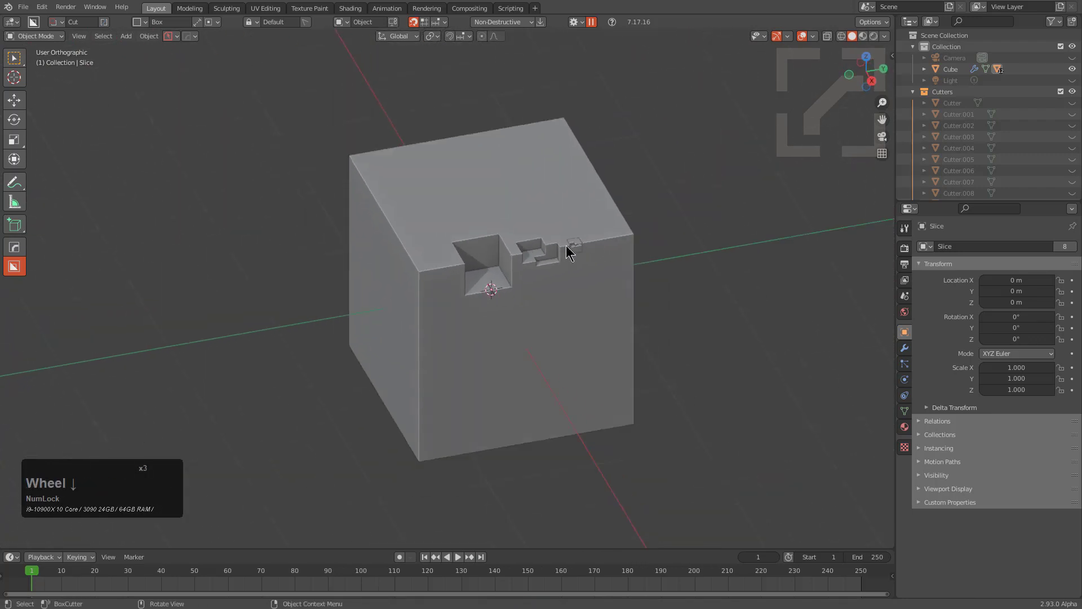
middle_drag(565, 247, 544, 280)
scroll(546, 267, up, 2)
scroll(634, 233, up, 3)
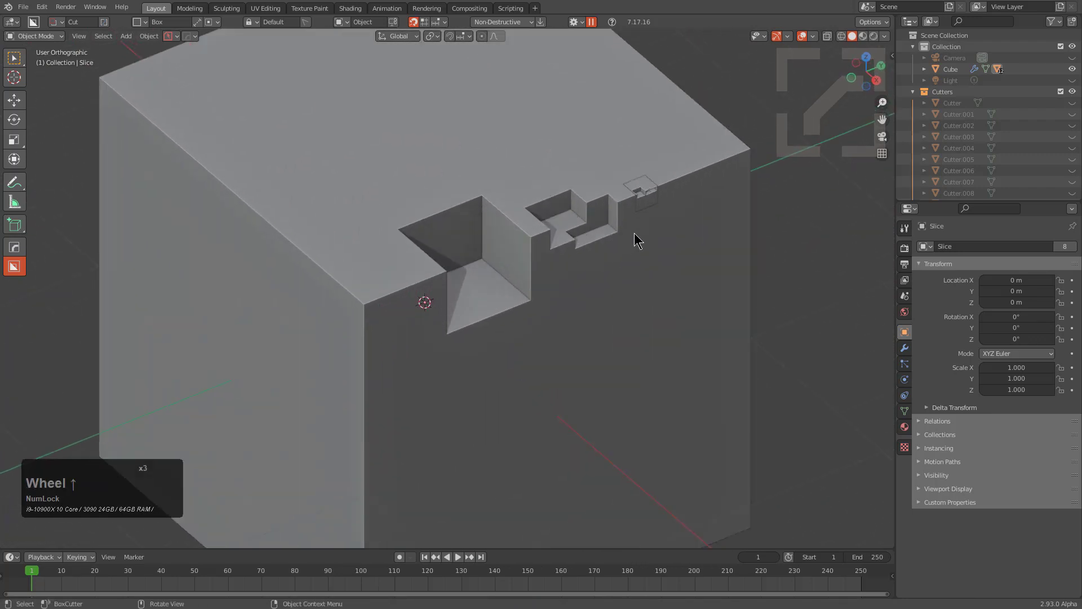
middle_drag(634, 232, 530, 232)
scroll(661, 228, up, 3)
scroll(637, 198, up, 4)
scroll(530, 232, up, 2)
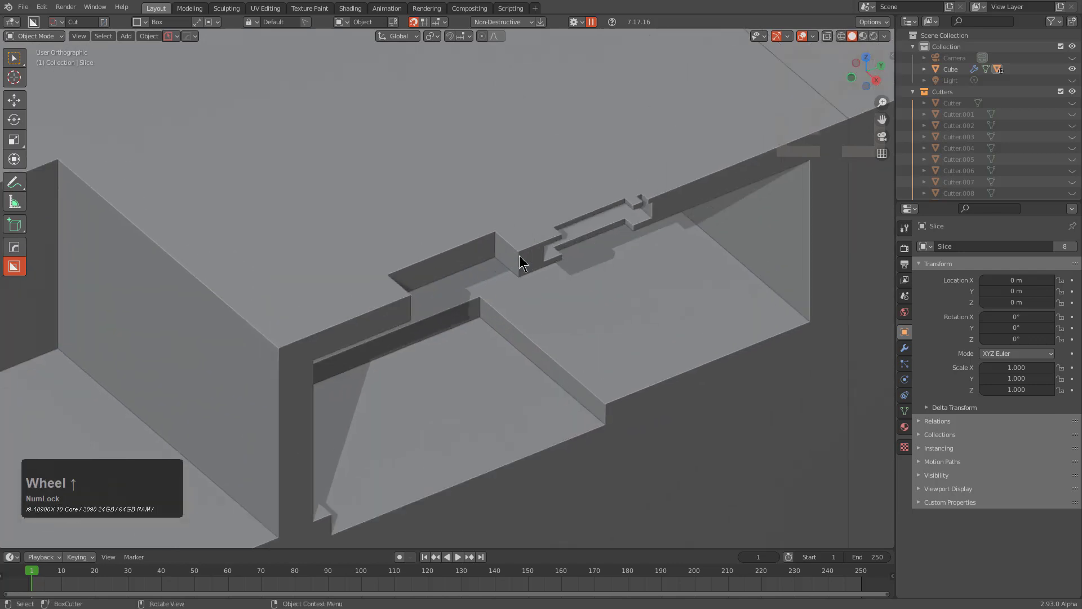
- Check the shape Offset value in the BoxCutter add-on preferences
key(F4)
click(517, 259)
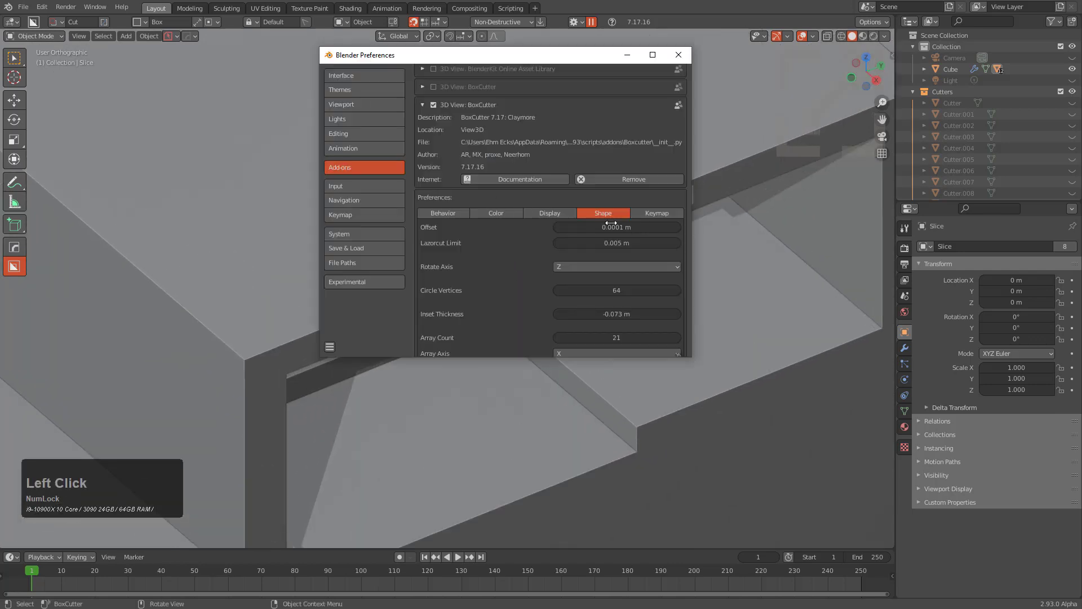
click(684, 177)
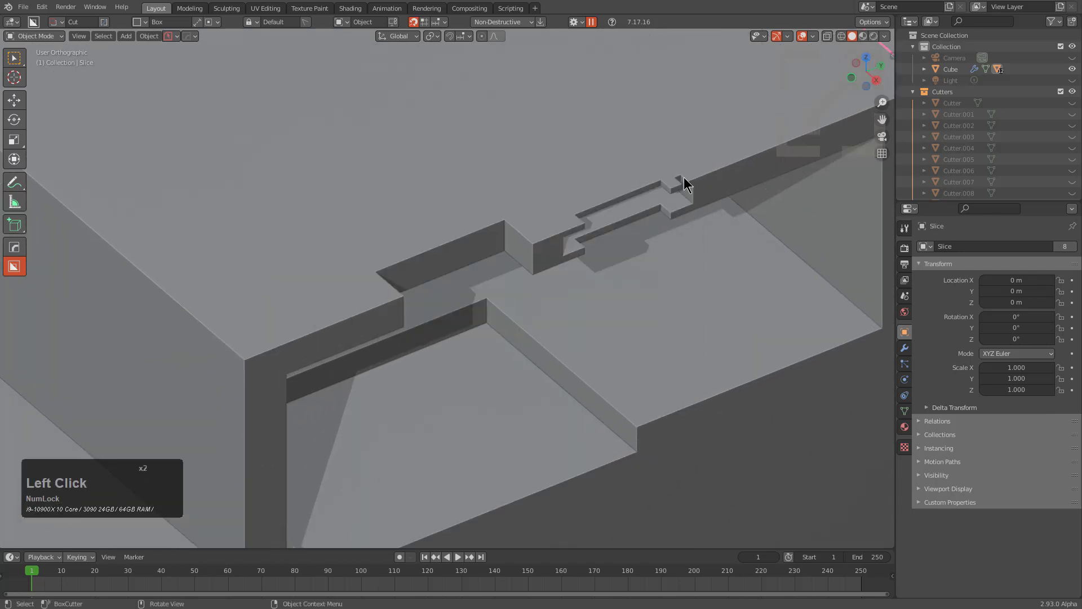
- Cut a small box about 0.002 deep over the rim beyond the tiny notches, inspecting the locked cutter's offset up close
middle_drag(674, 184, 545, 282)
scroll(570, 231, up, 3)
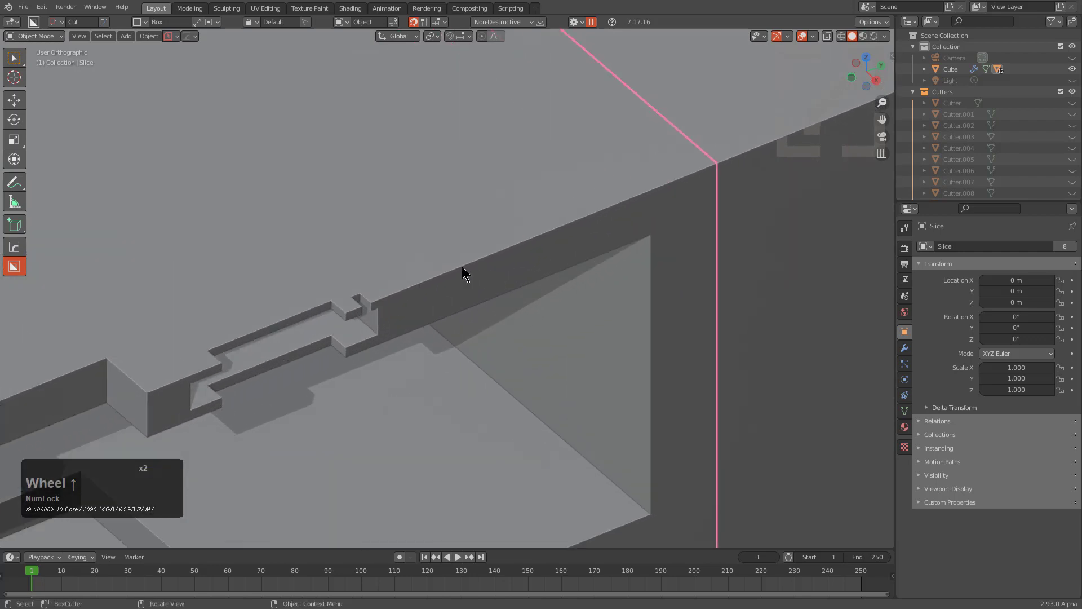
mouse_move(451, 268)
mouse_down()
mouse_move(559, 254)
mouse_move(580, 275)
mouse_up()
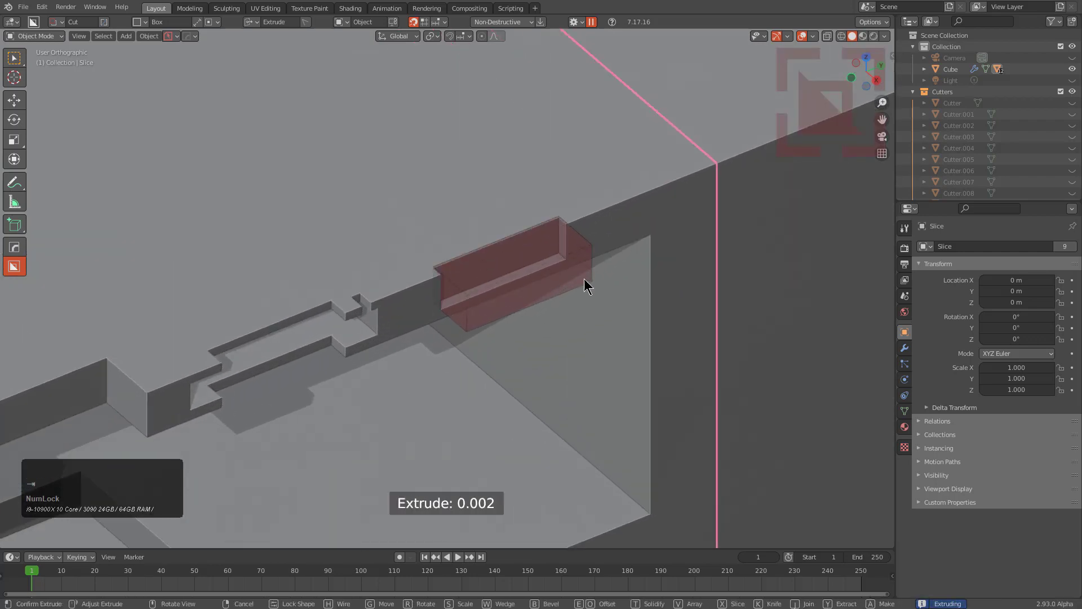
scroll(584, 278, up, 4)
scroll(532, 357, up, 2)
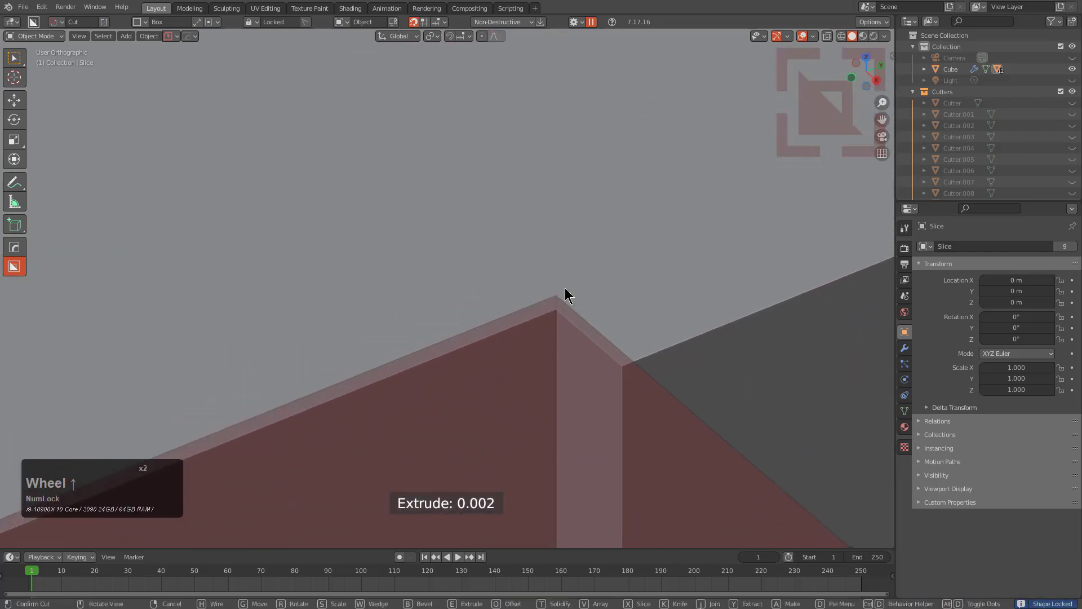
scroll(550, 319, down, 5)
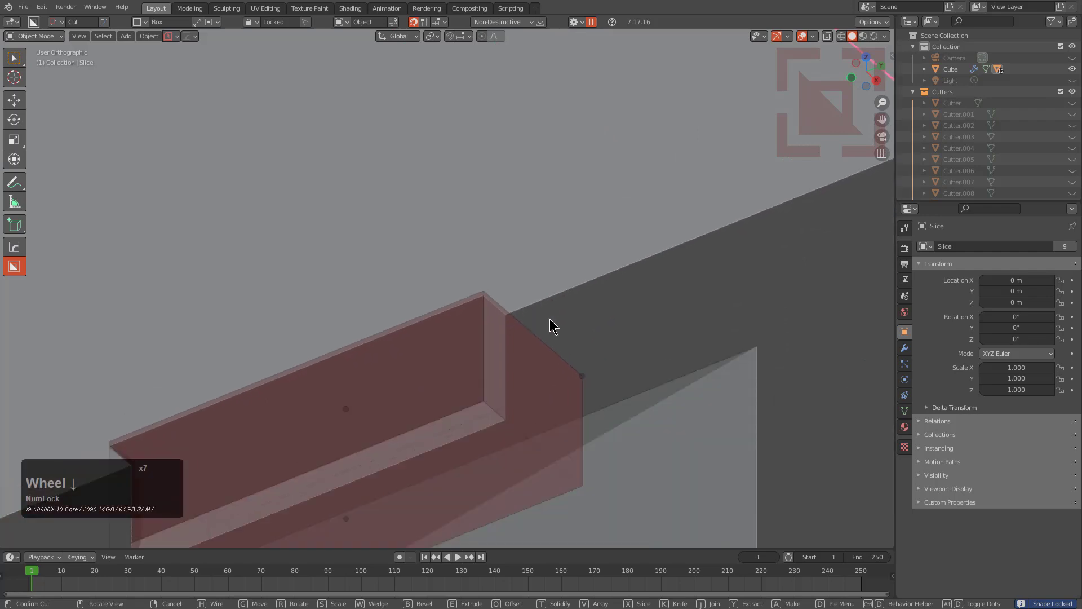
click(496, 277)
- Slice a small box about 0.005 deep out of the rim near the block's outer corner
scroll(515, 239, up, 1)
mouse_move(515, 238)
mouse_down()
mouse_move(652, 275)
mouse_move(659, 297)
mouse_up()
key(x)
click(654, 344)
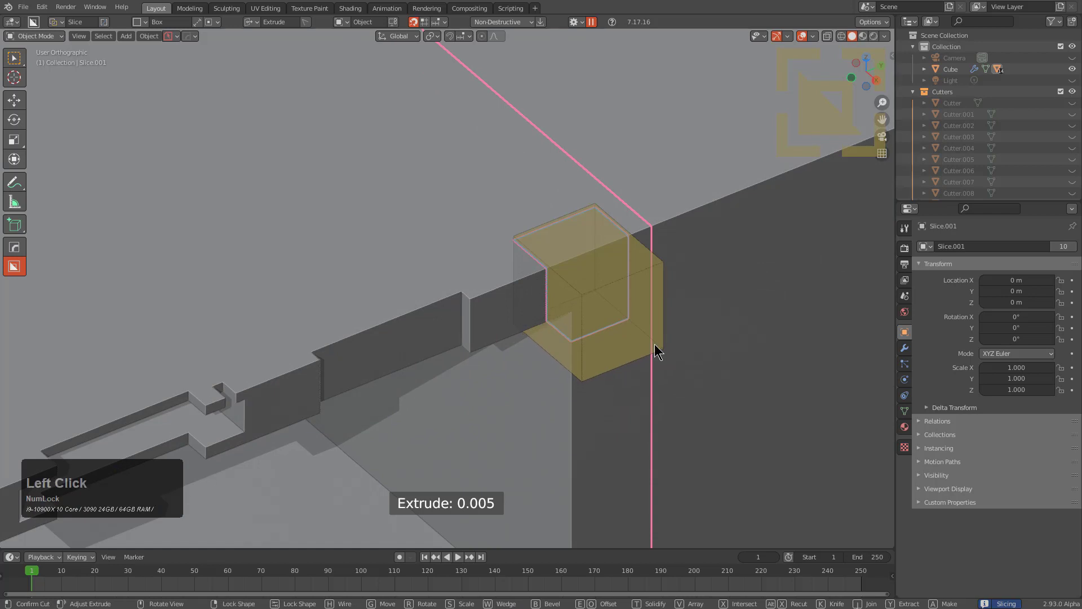
key(a)
click(589, 289)
- Select the small slice's cutter through the boolean scroll and move it up along Z to 1.0965 m
scroll(575, 295, down, 2)
key(q)
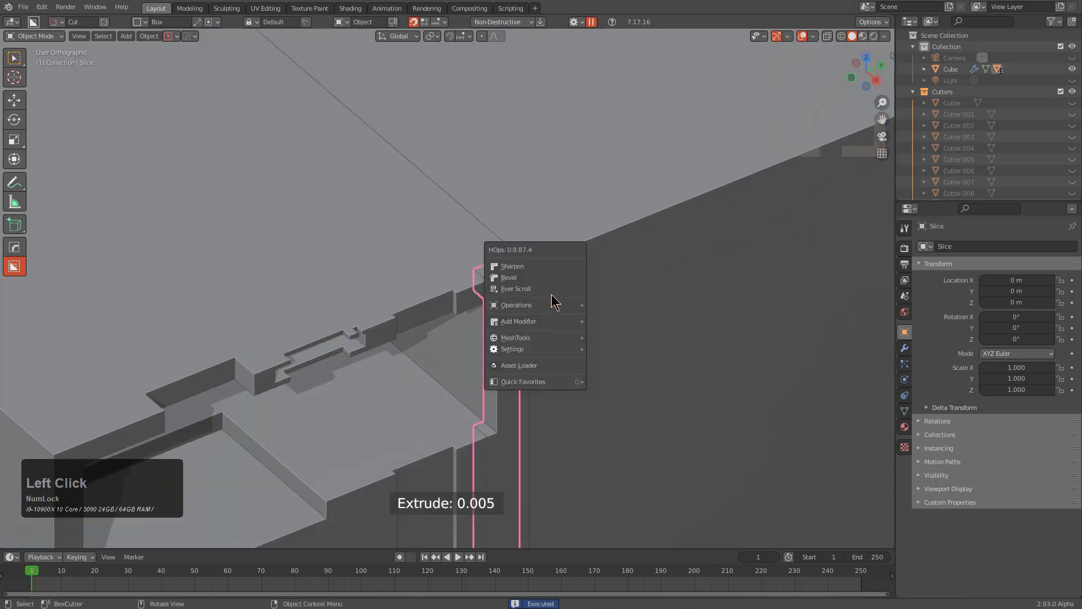
click(546, 290)
scroll(536, 355, down, 1)
key(g)
key(z)
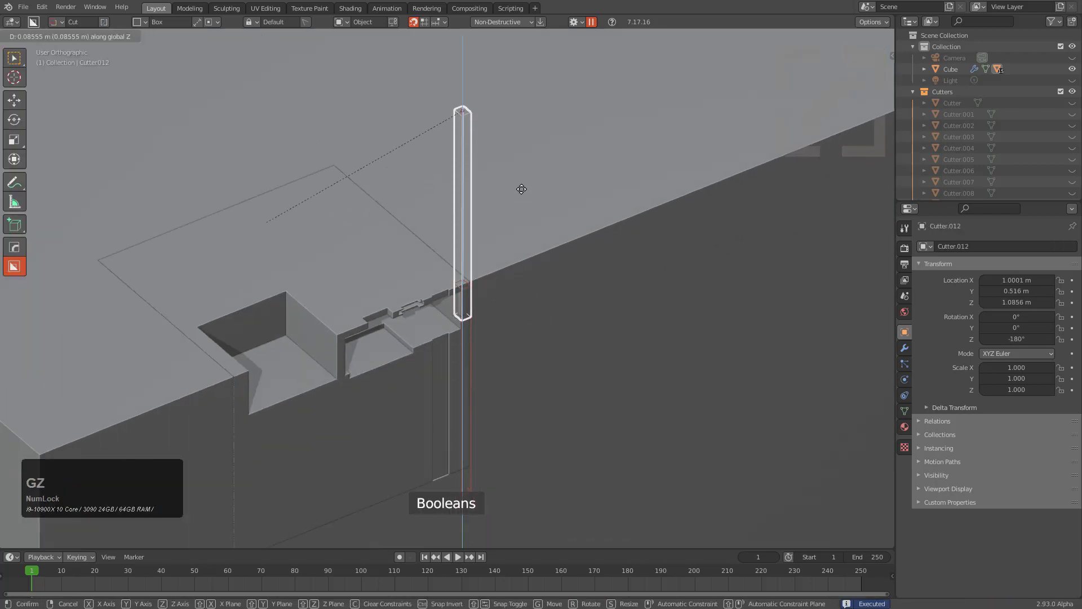
click(512, 261)
scroll(544, 333, up, 2)
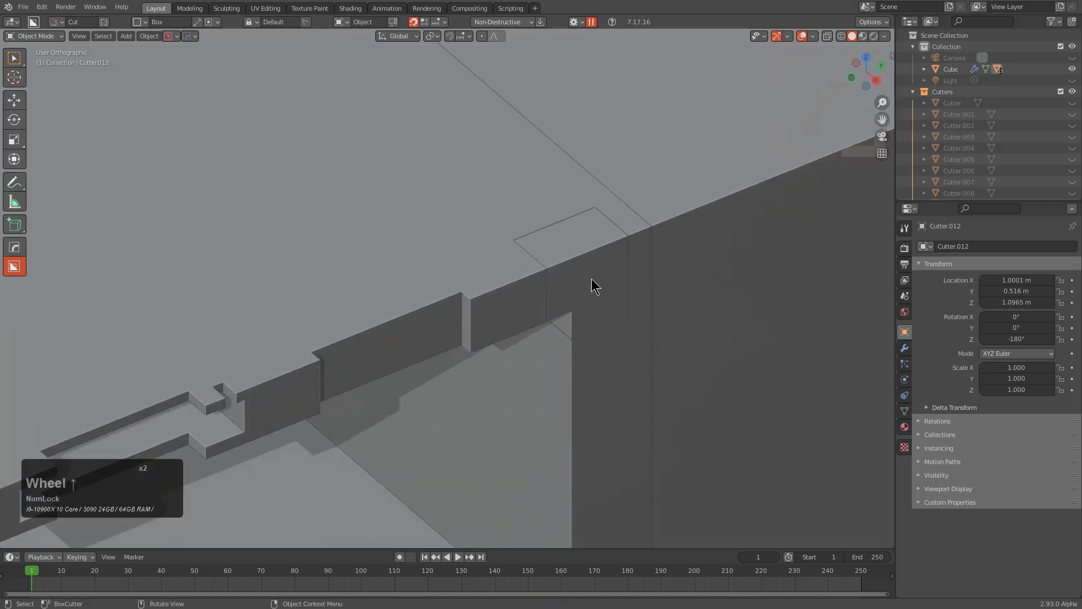
- Cut a box into the front face of the newly sliced piece, adjusting its extrusion depth before applying it
scroll(566, 293, up, 3)
drag(404, 275, 524, 337)
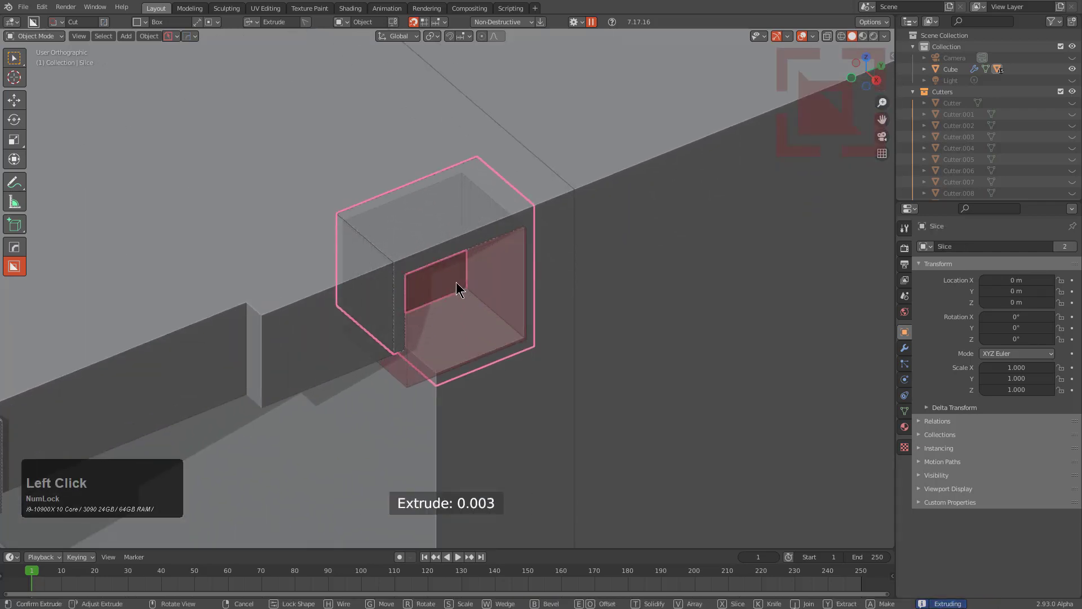
key(e)
click(487, 243)
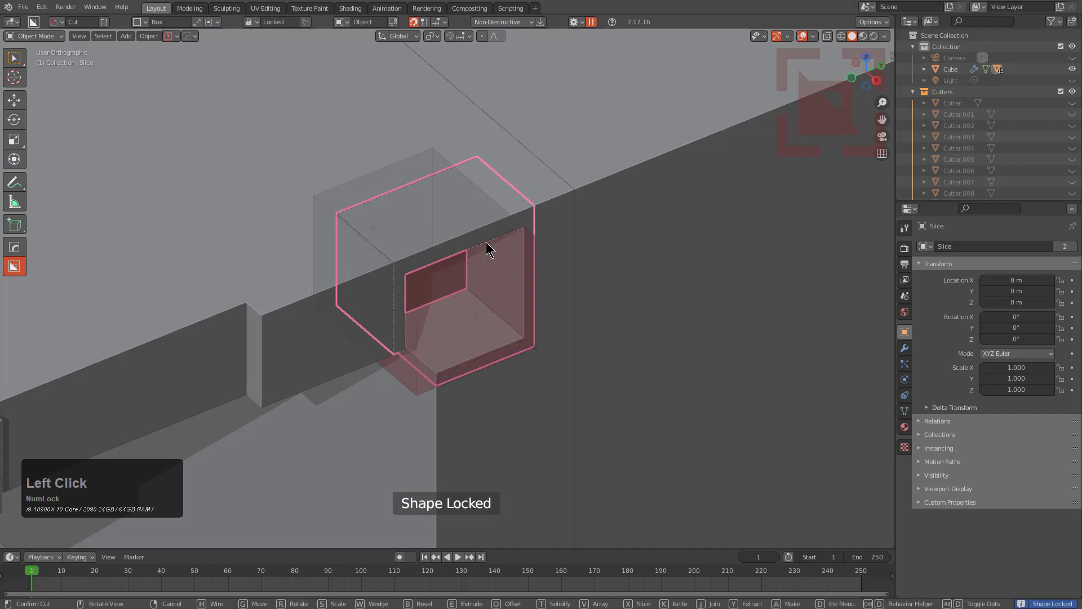
click(522, 248)
- Select the newest box cutter through the boolean scroll
key(q)
click(483, 285)
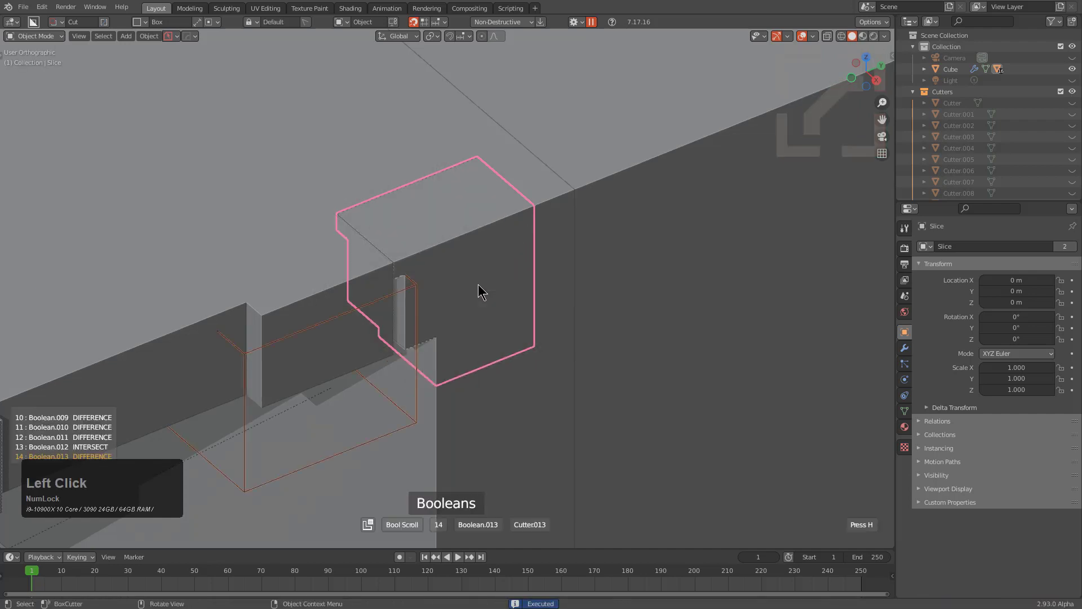
click(479, 291)
key(g)
key(x)
key(y)
key(6)
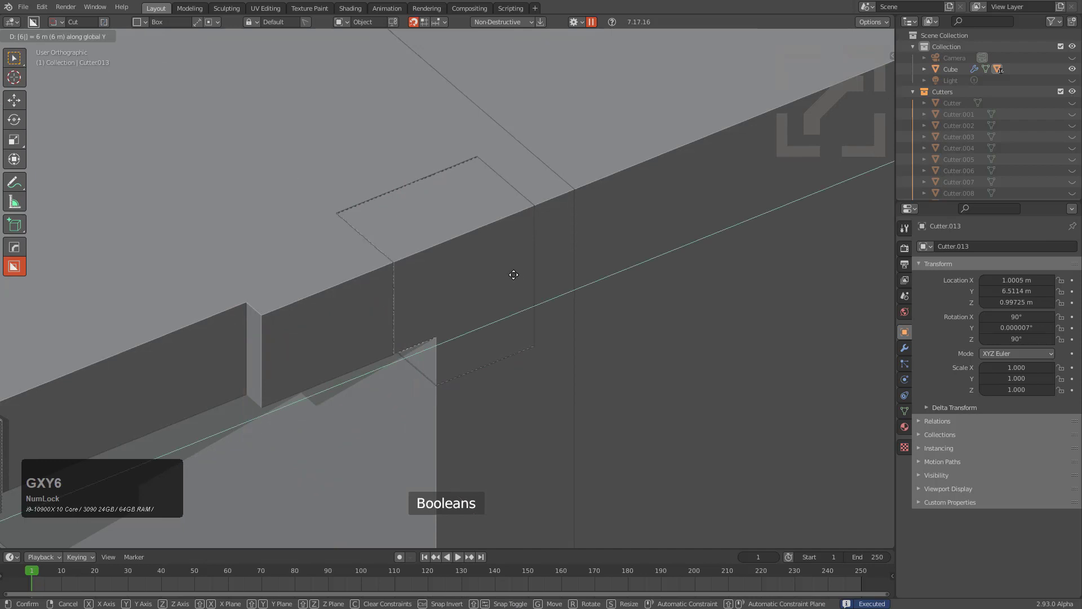
key(y)
right_click(564, 260)
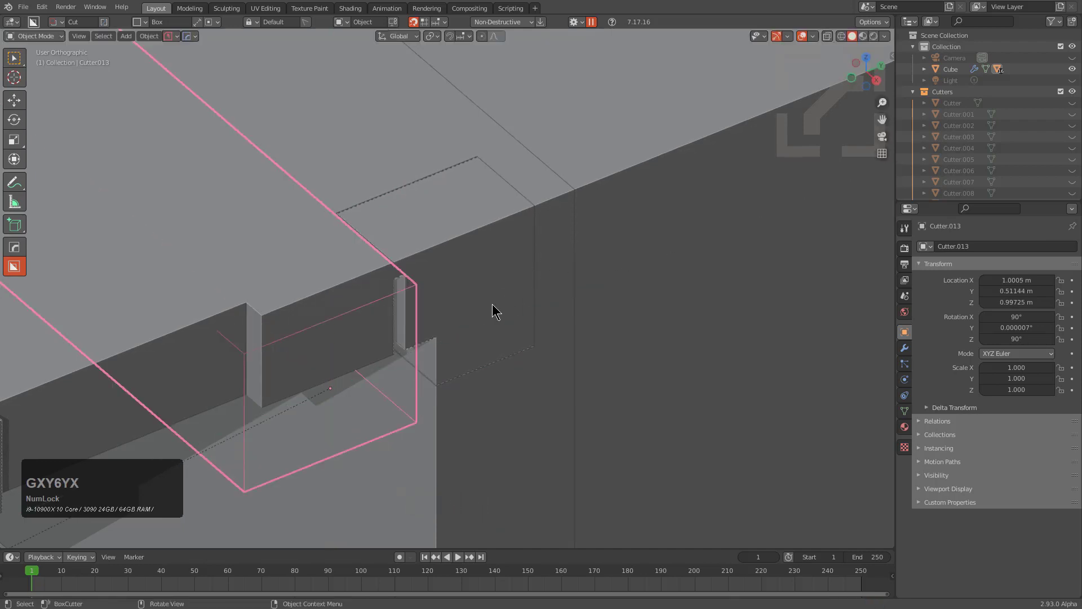
- Move the box cutter along Y to 0.51521 m over the small sliced piece and scale it to 0.797
key(g)
key(y)
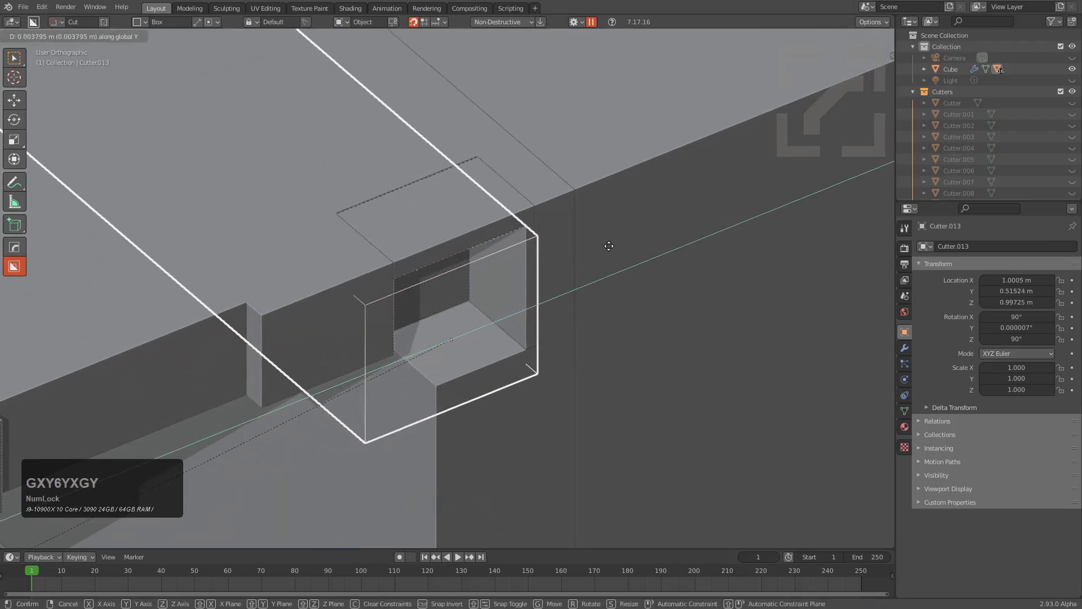
click(607, 309)
key(s)
click(569, 293)
- Fine-tune the box cutter's position to 0.99768 m along Z and 0.51557 m along Y
key(g)
key(z)
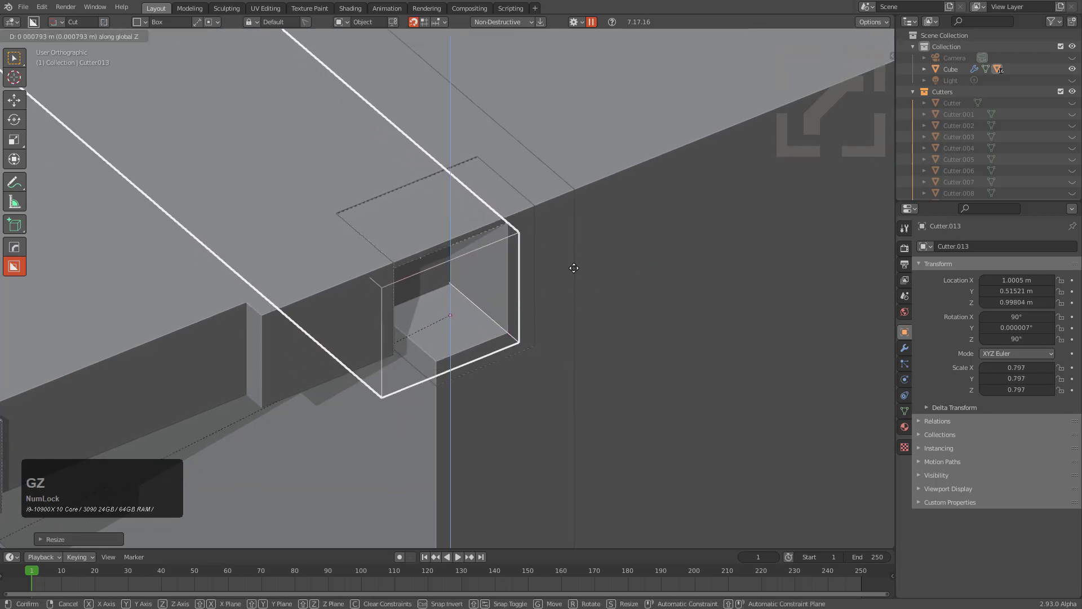
click(576, 283)
key(g)
key(y)
click(587, 276)
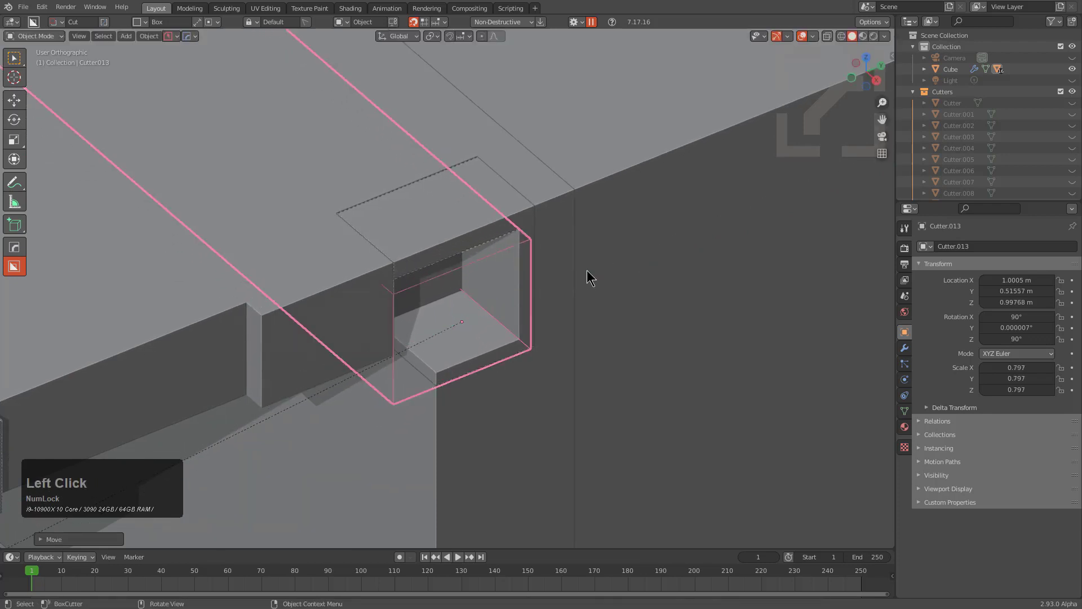
- Shorten the long box cutter by moving its far end face along X towards the front of the small slice
scroll(351, 253, down, 3)
key(Tab)
key(3)
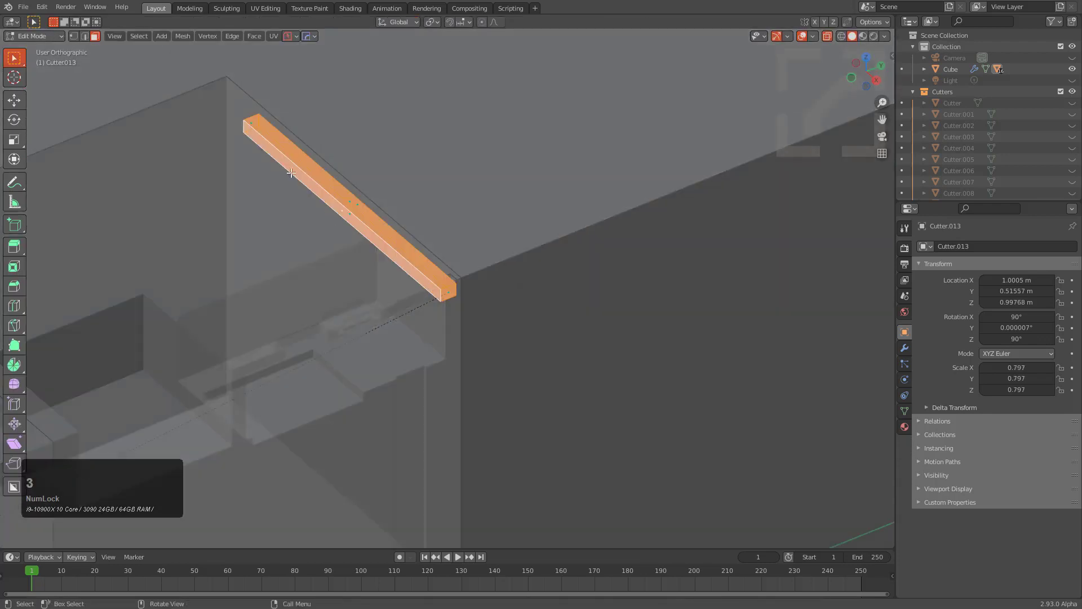
click(254, 119)
key(g)
key(y)
key(x)
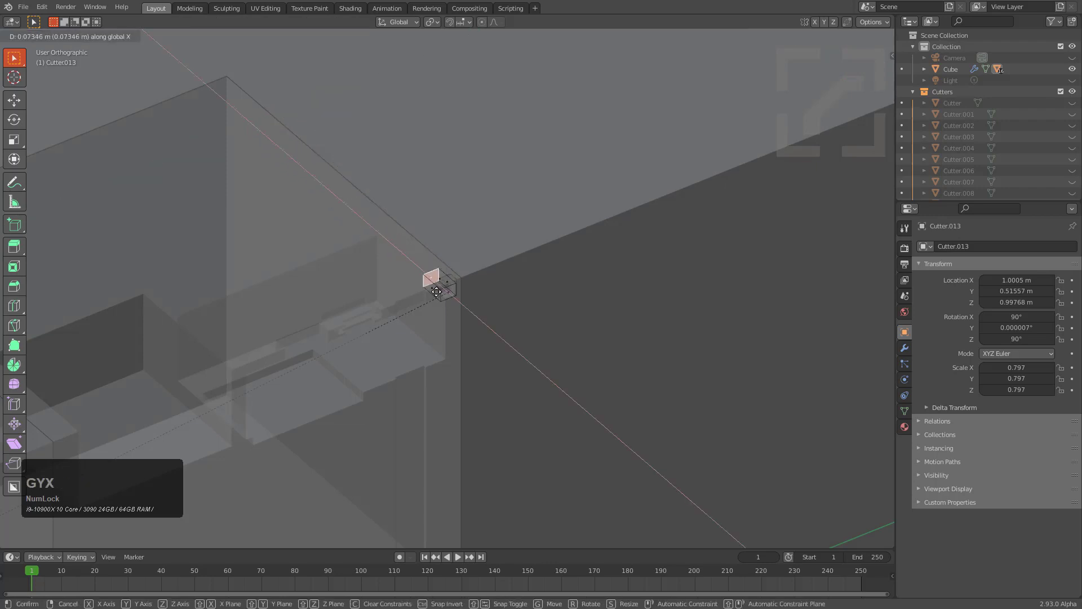
click(446, 292)
key(Tab)
key(KP_Decimal)
key(alt+z)
- Check the shortened box cutter's dimensions with AccuShape and leave the tool without changing them
scroll(584, 350, down, 2)
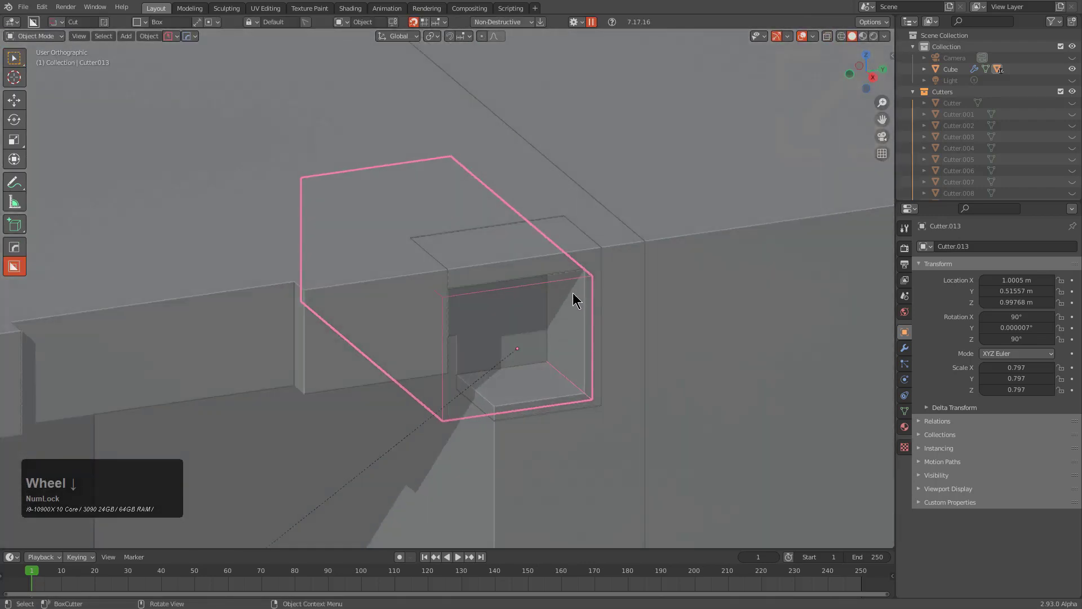
key(q)
mouse_move(554, 350)
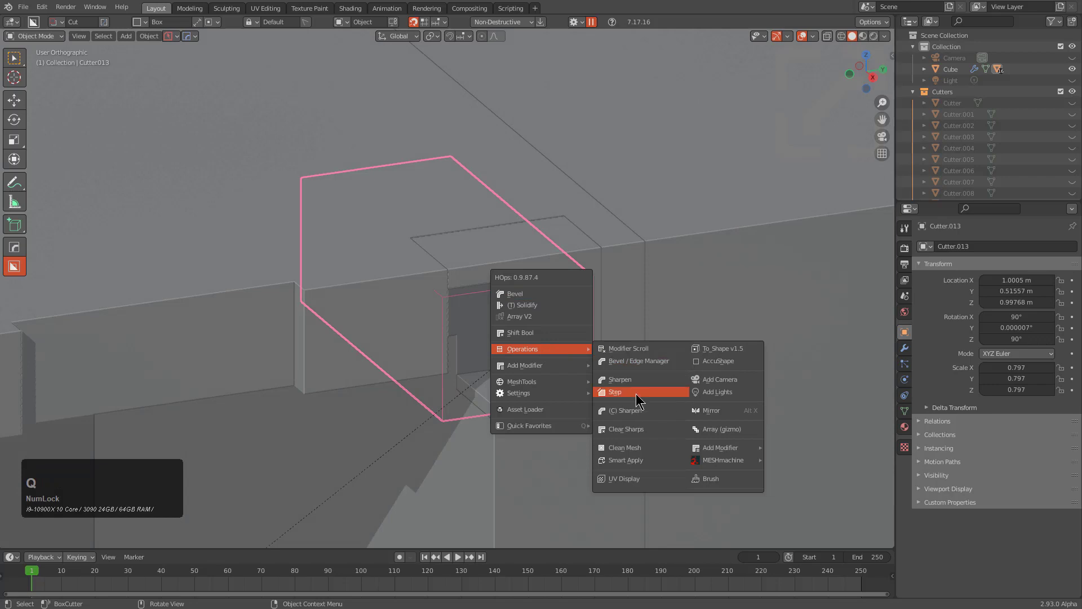
click(715, 362)
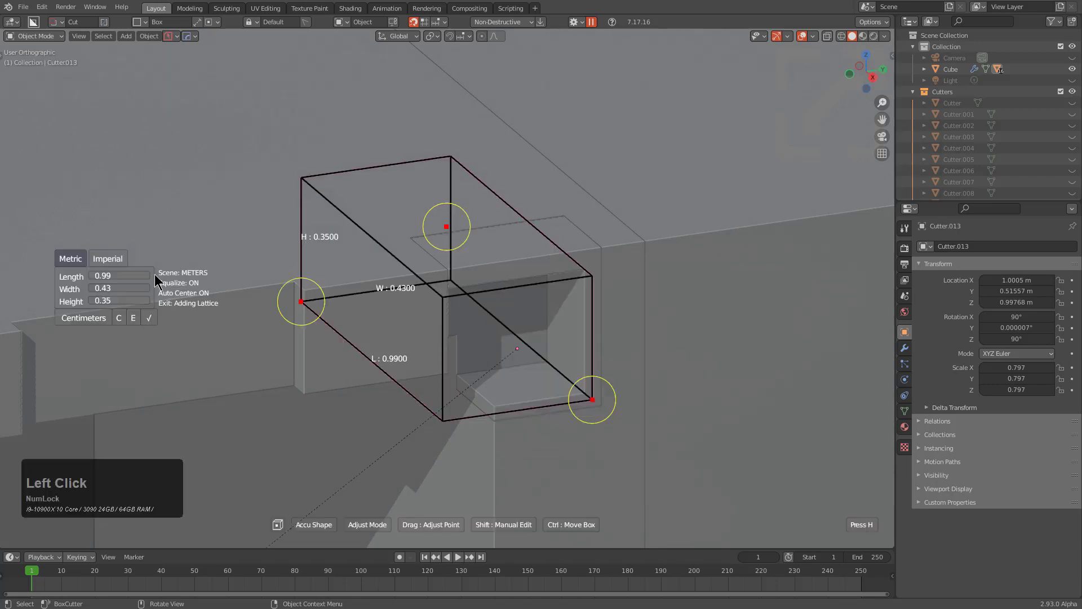
mouse_move(564, 330)
middle_down()
mouse_move(532, 310)
mouse_move(567, 326)
middle_up()
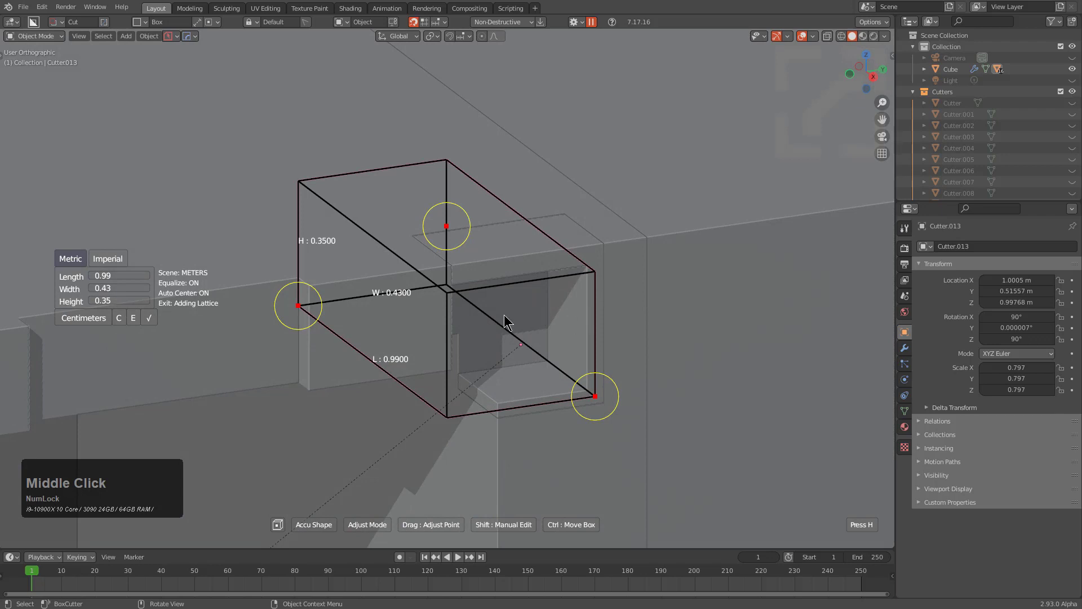
right_click(525, 337)
scroll(527, 339, down, 2)
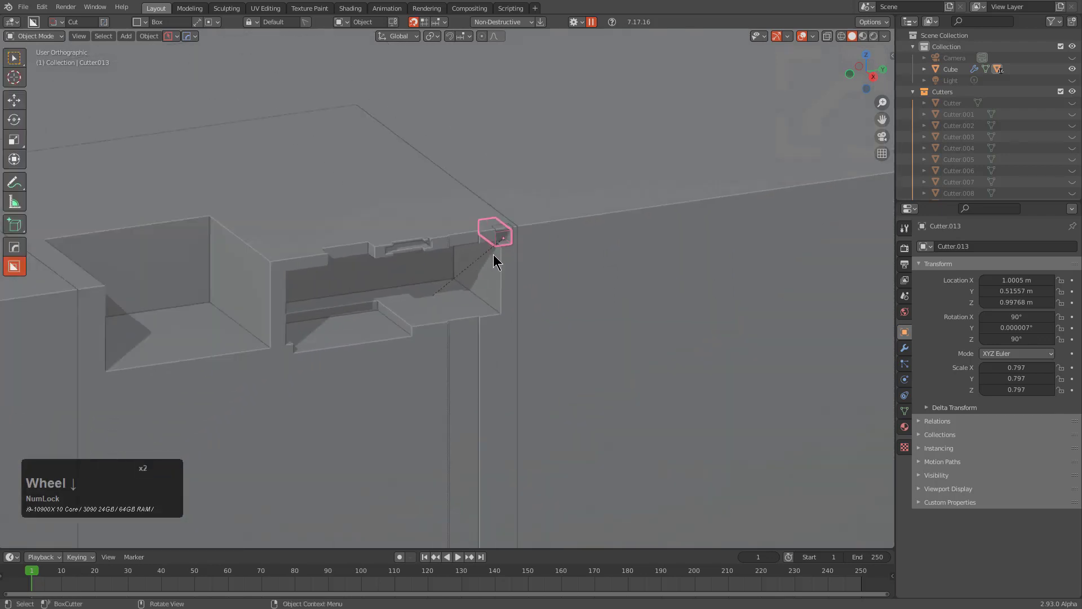
- Hide the box cutter and set BoxCutter's boolean solver to Exact
key(a)
key(1)
middle_drag(511, 275, 579, 270)
scroll(546, 297, up, 2)
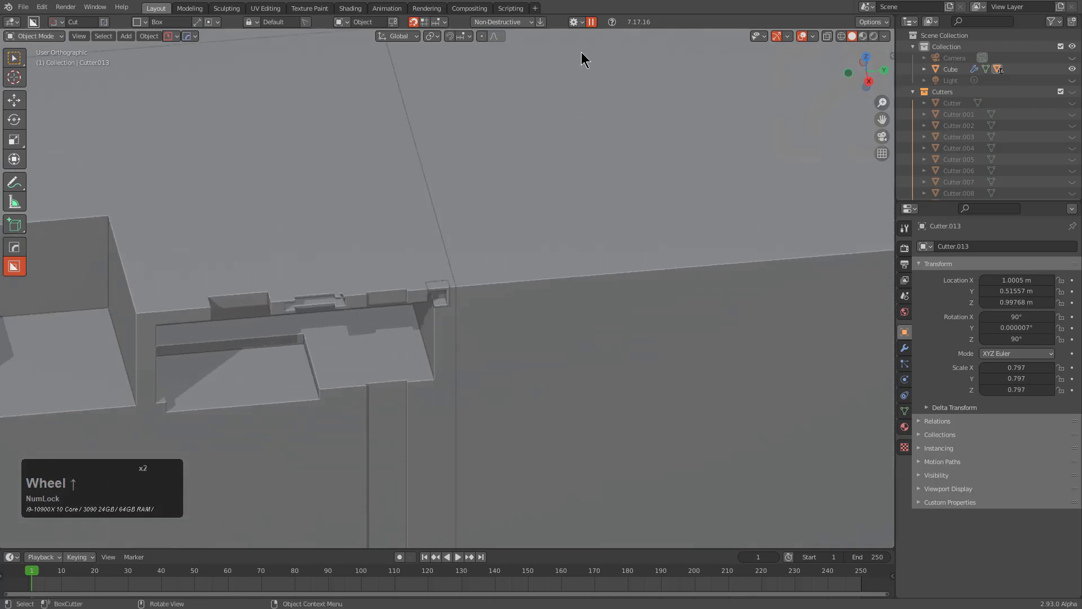
click(576, 22)
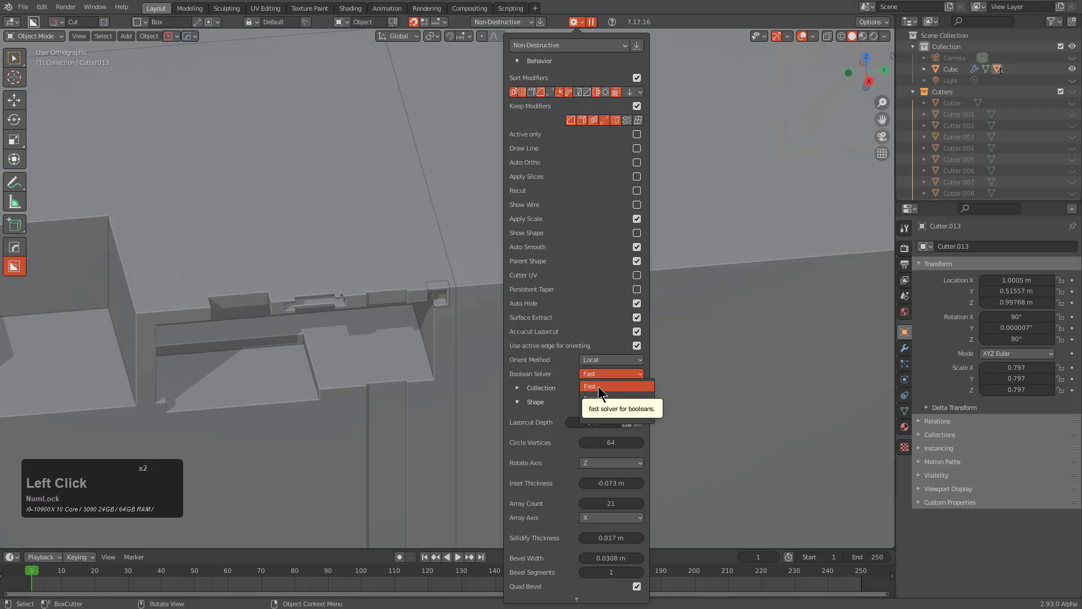
click(599, 398)
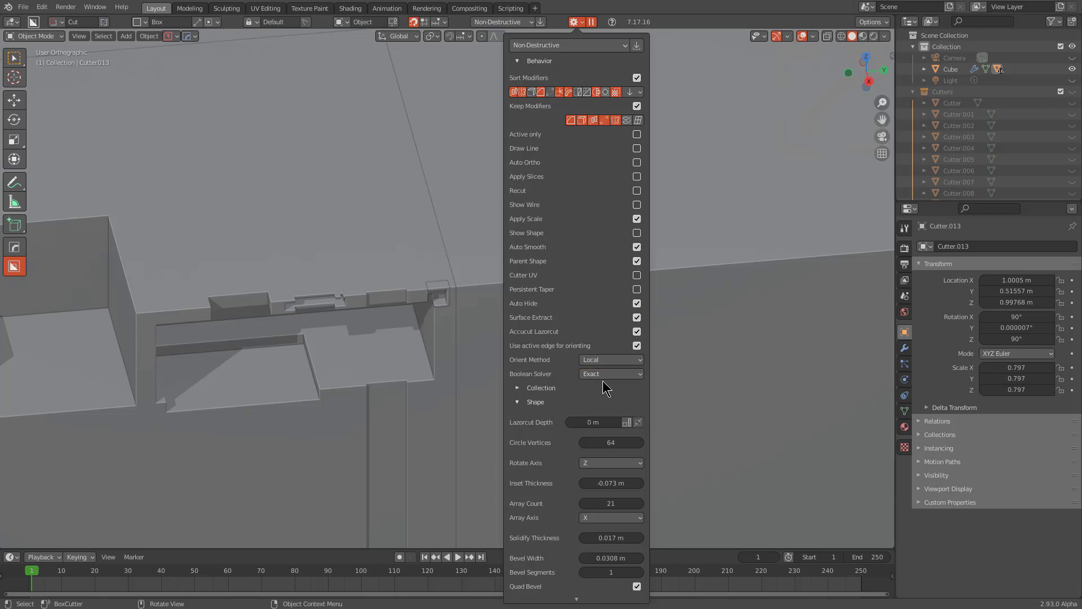
click(709, 253)
- Set the shape offset in the BoxCutter add-on preferences to 0 m
key(F4)
click(586, 264)
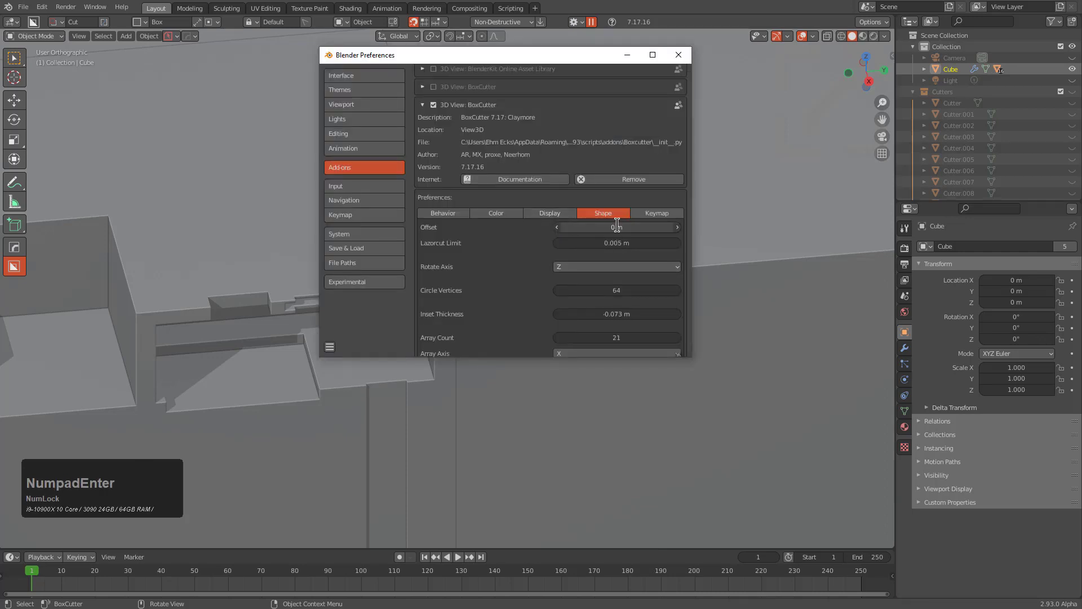
click(718, 243)
- Cut a box pocket into the cube's upper edge beside the small slice, extruded about 0.012
scroll(515, 256, up, 1)
drag(502, 251, 658, 366)
middle_drag(712, 309, 591, 302)
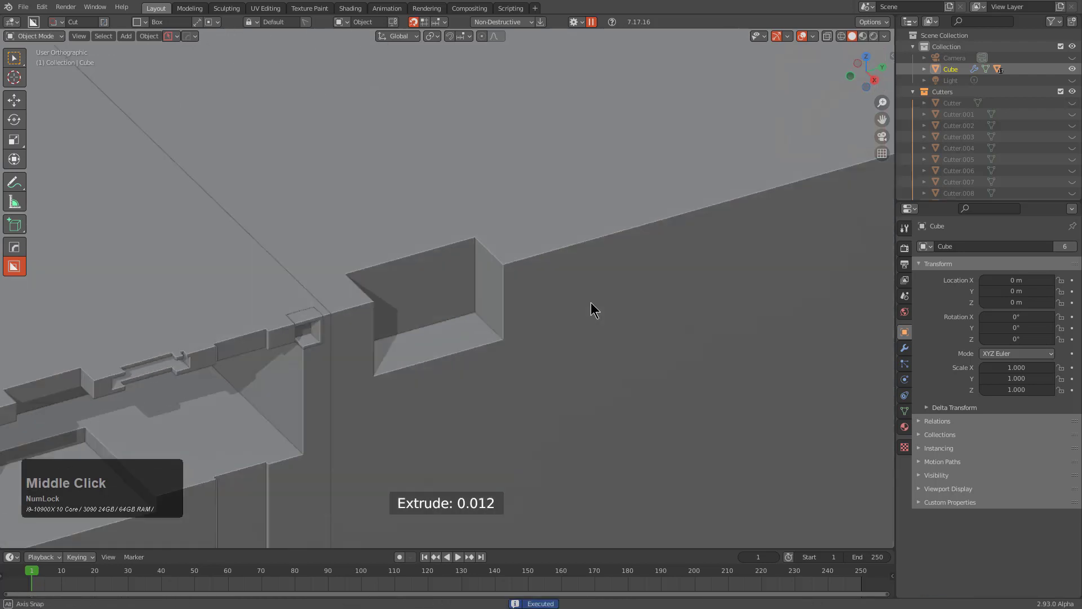
scroll(585, 203, up, 1)
- Cut a smaller box into the cube's upper edge, overlapping the far end of the new pocket
drag(584, 201, 519, 283)
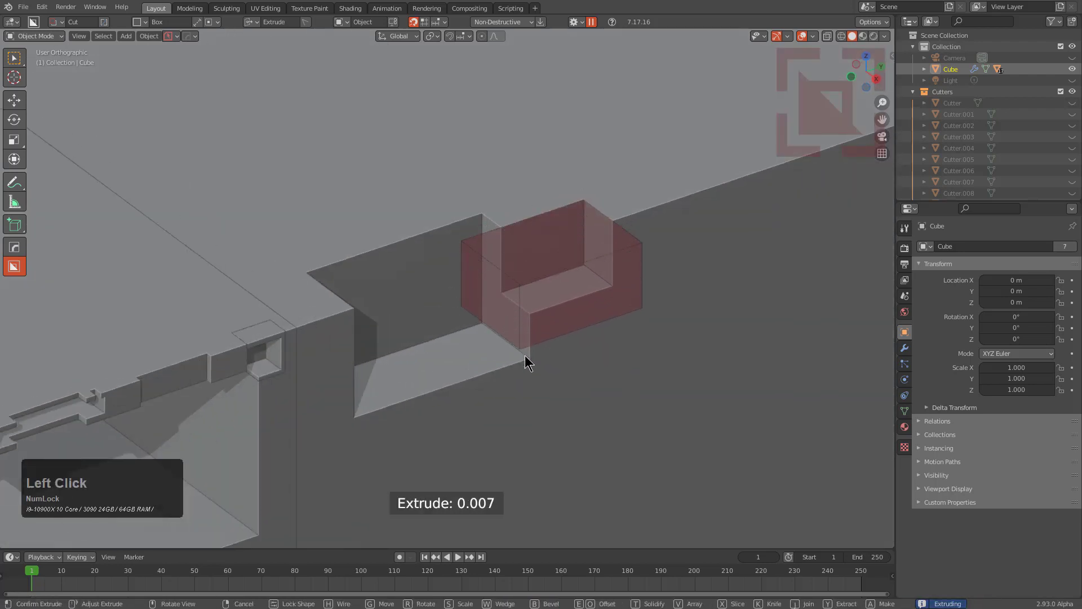
middle_drag(532, 393, 603, 242)
scroll(614, 241, up, 5)
click(589, 154)
scroll(576, 155, down, 4)
middle_drag(575, 156, 425, 220)
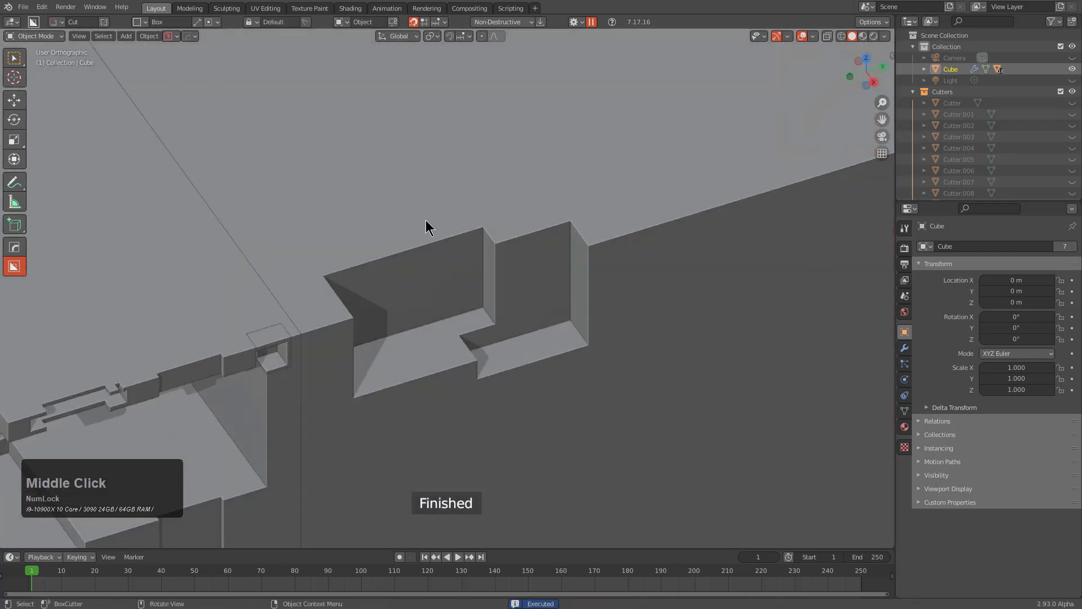
- Cut a wider box down from the cube's top face over the two overlapping pockets, extruded about 0.010
drag(434, 213, 690, 291)
middle_drag(648, 338, 640, 327)
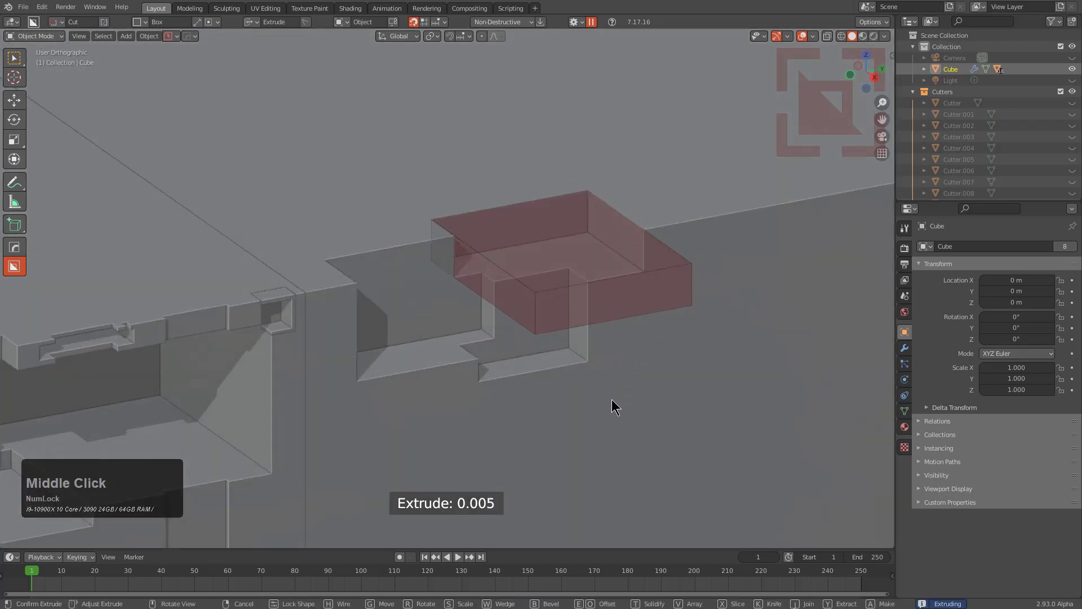
click(609, 424)
middle_drag(557, 322, 487, 292)
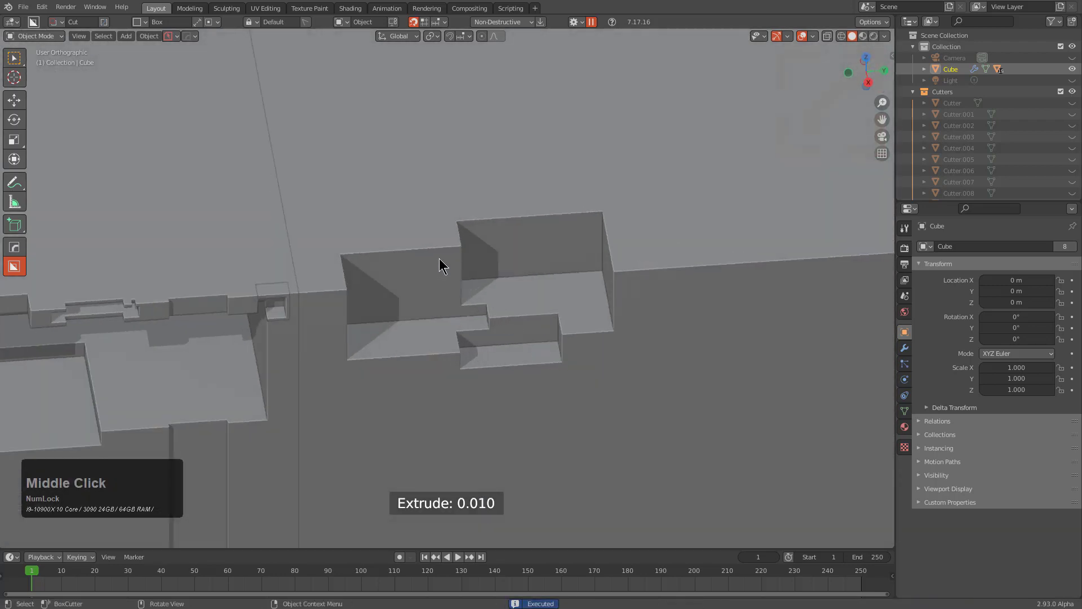
- Draw a small box cutter over the inner corner between the pockets and solidify it to about -0.001
drag(439, 258, 505, 303)
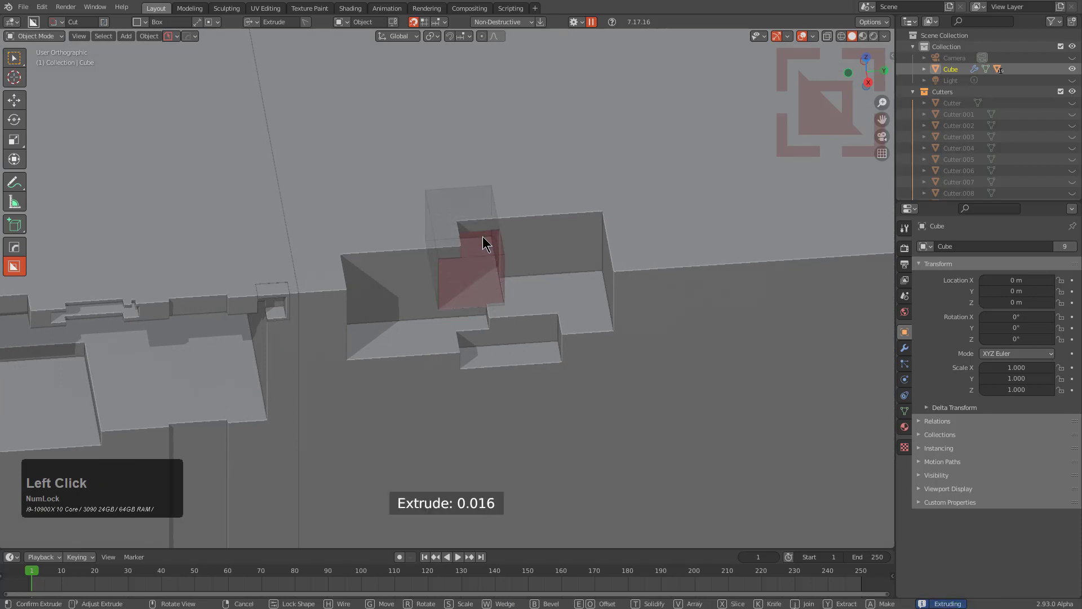
key(t)
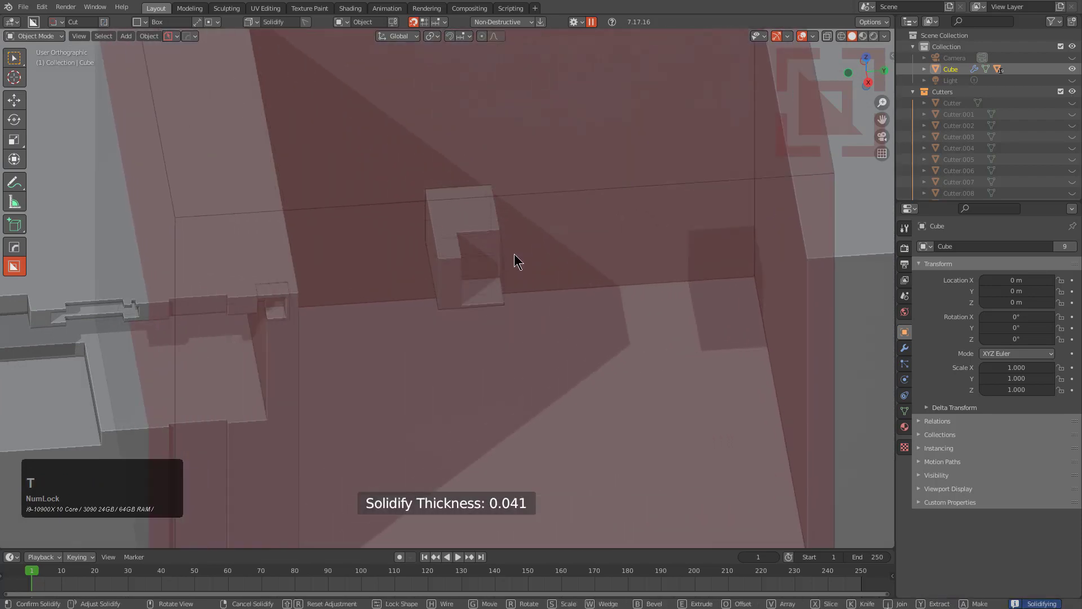
key(shift)
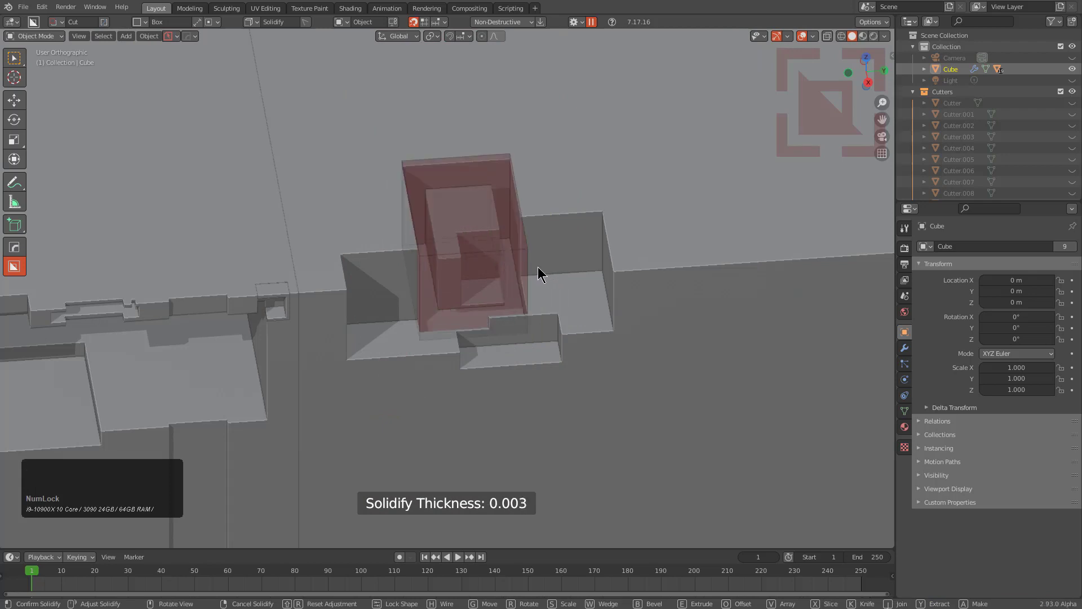
key(shift)
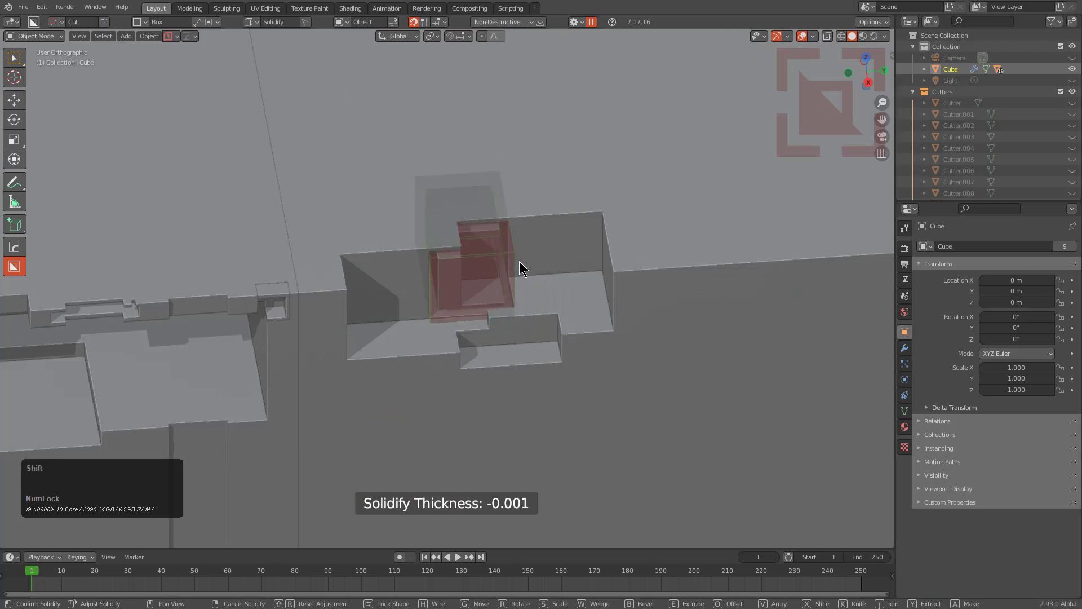
key(Tab)
- Shift the solidified cutter slightly towards the first pocket and complete the cut
key(g)
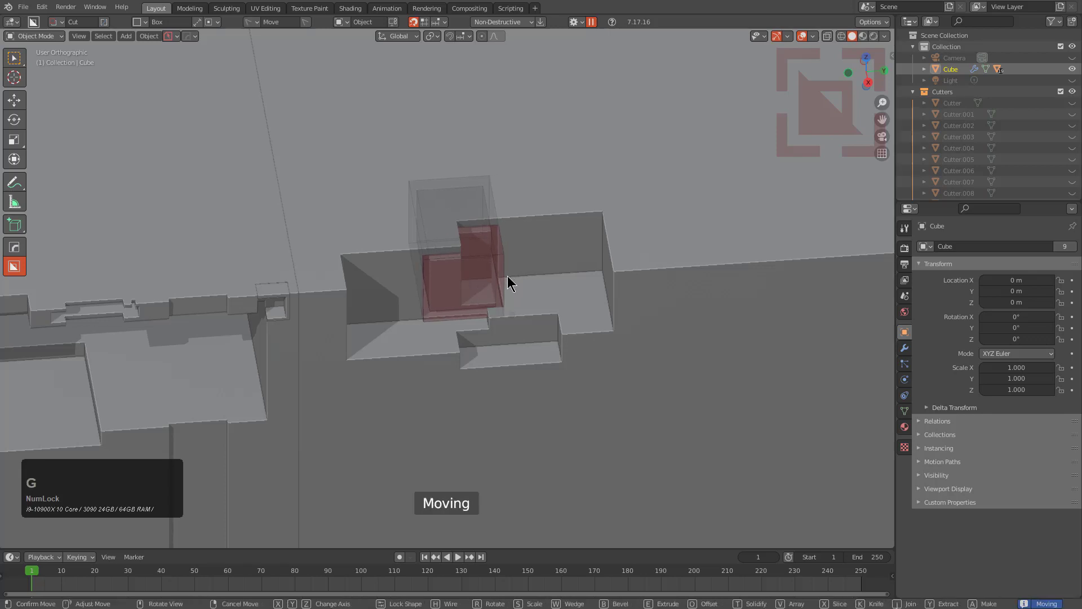
click(502, 281)
click(500, 222)
- Select the solidified cutter by scrolling through the cube's booleans with Ever Scroll
key(q)
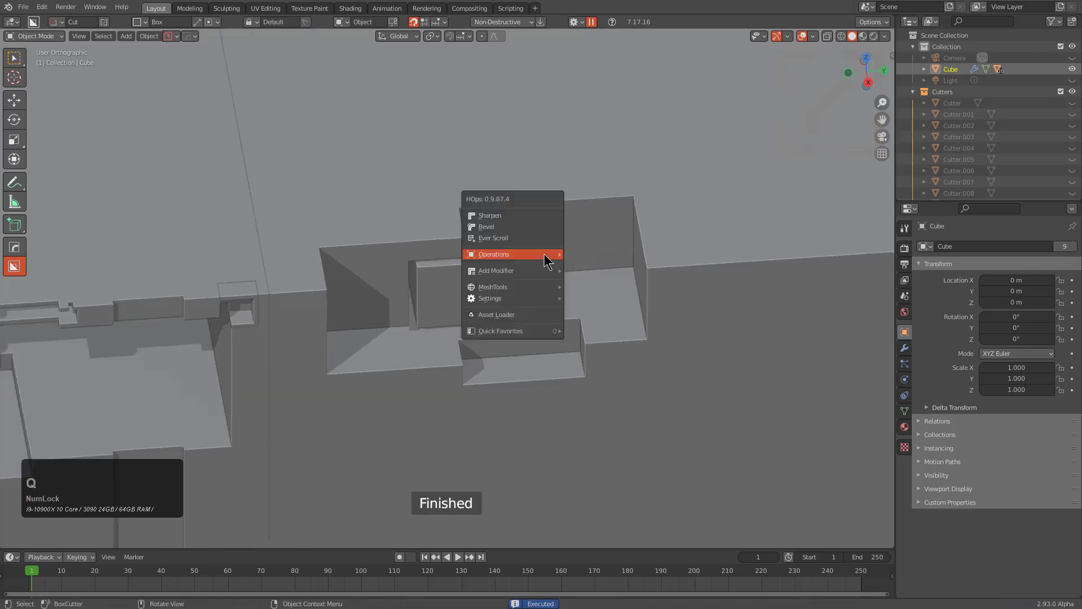
click(537, 238)
middle_drag(539, 239, 569, 264)
scroll(564, 255, down, 2)
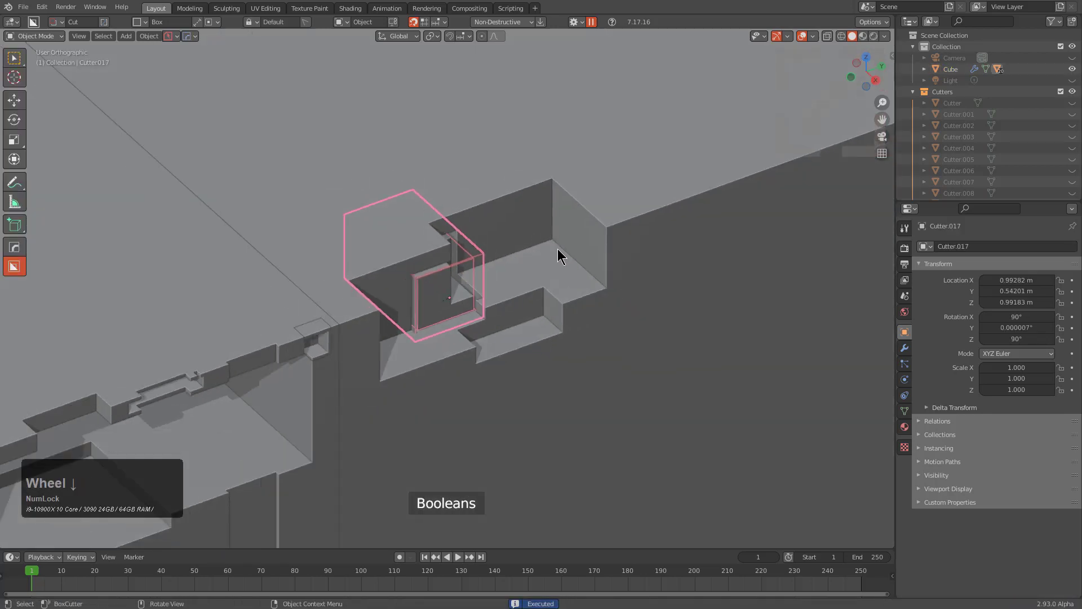
- Check the solidified cutter's dimensions with AccuShape and leave the tool without changing them
key(q)
mouse_move(570, 279)
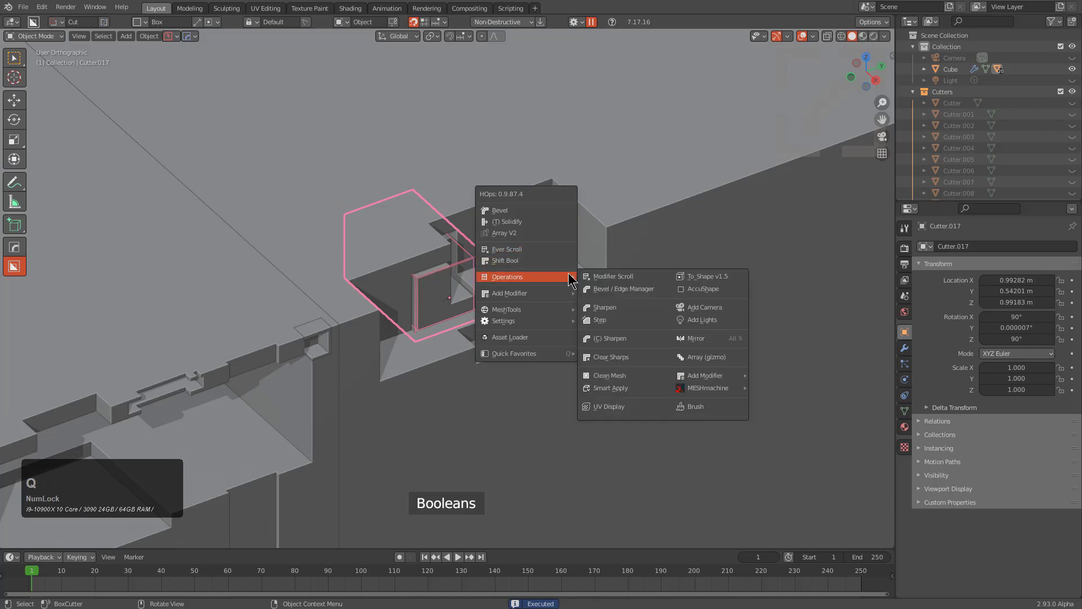
click(701, 290)
middle_drag(532, 278, 499, 297)
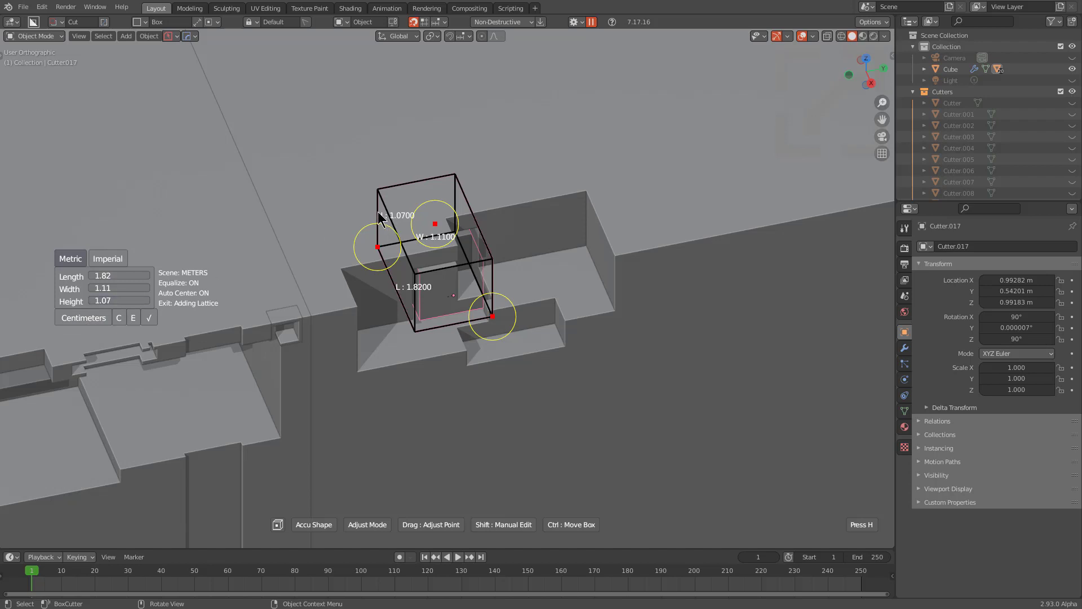
right_click(510, 231)
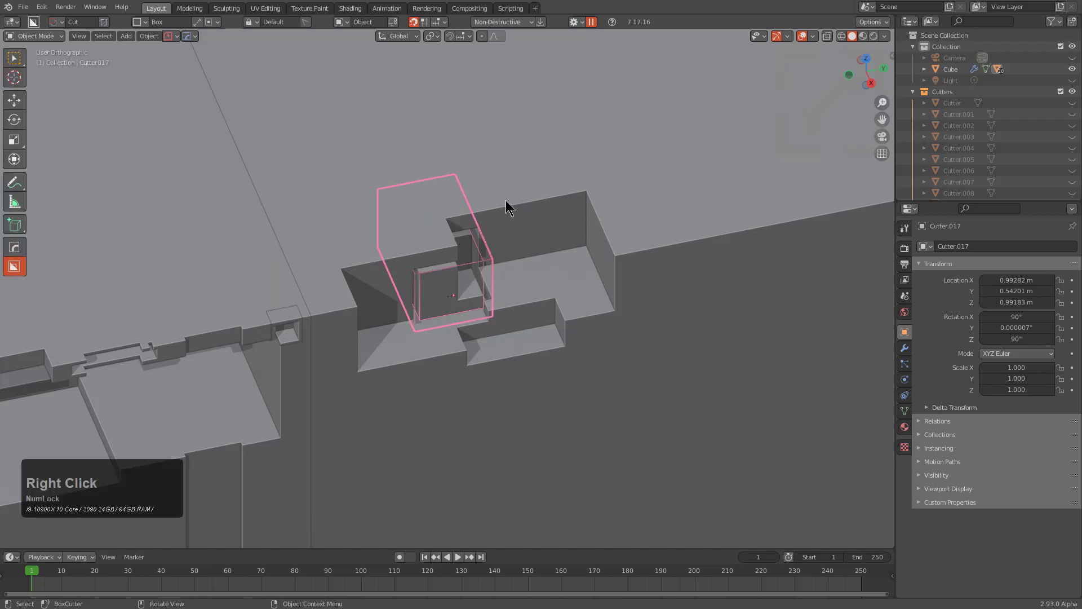
- Reset BoxCutter's shape offset preference to its default of 0.005 m, save the preferences and close them
key(F4)
click(505, 201)
right_click(614, 228)
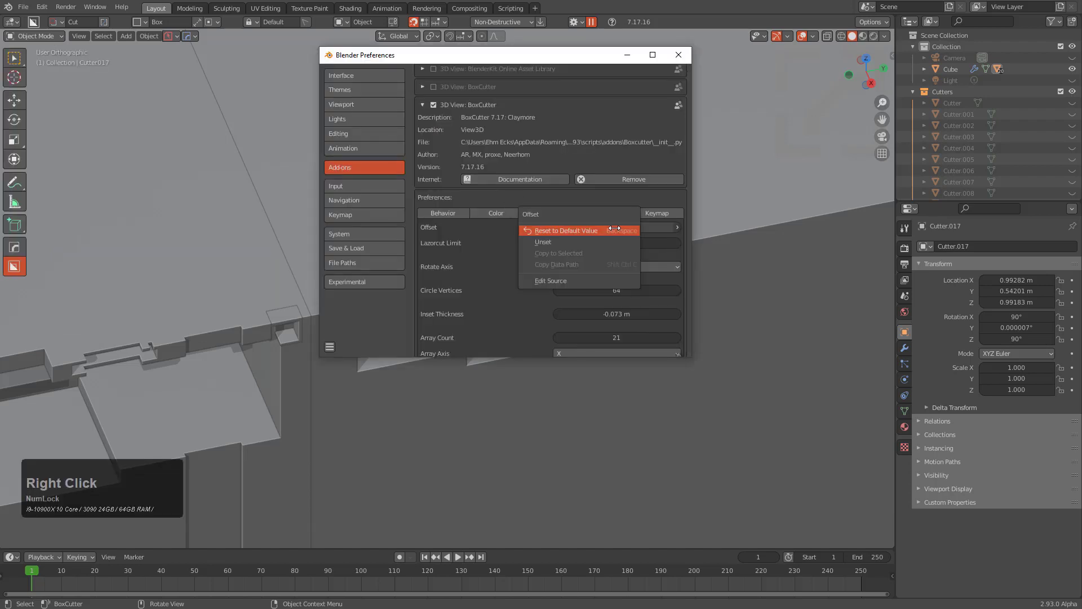
click(569, 235)
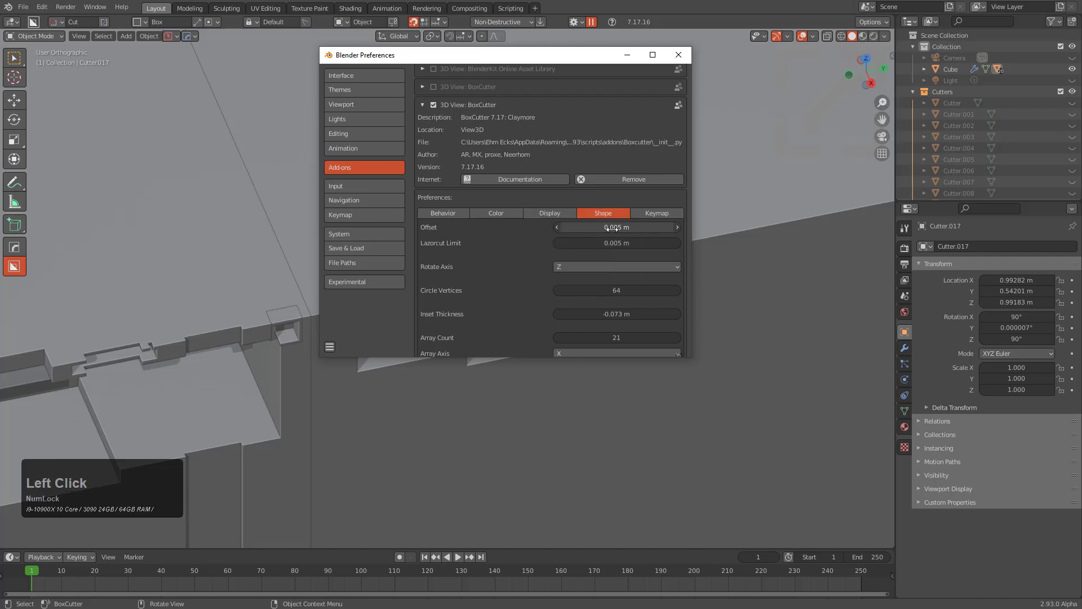
click(330, 347)
click(350, 317)
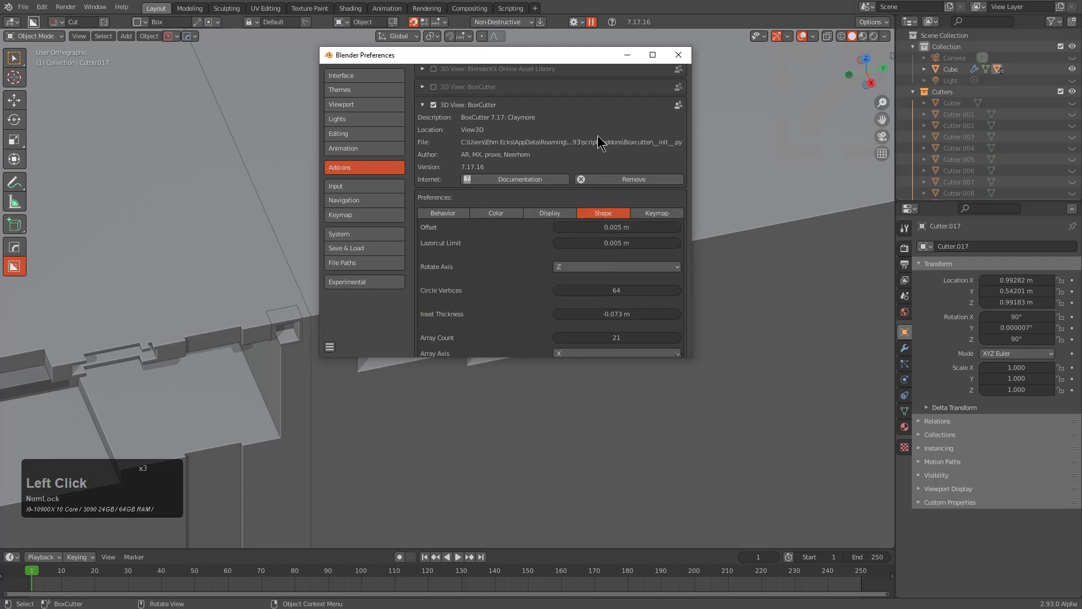
click(679, 55)
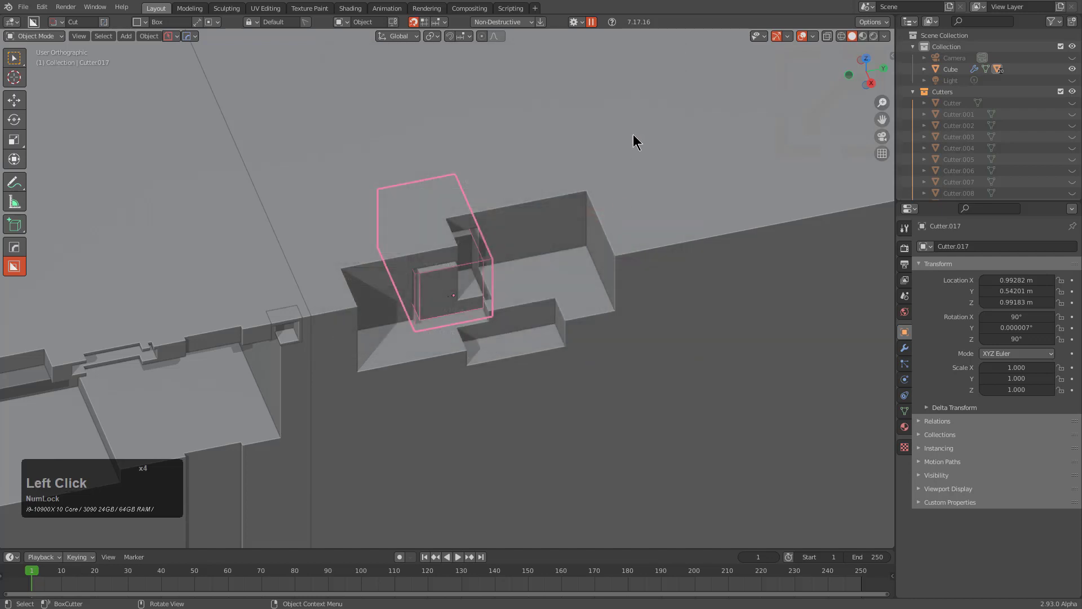
- Switch BoxCutter's boolean solver to Fast
click(573, 22)
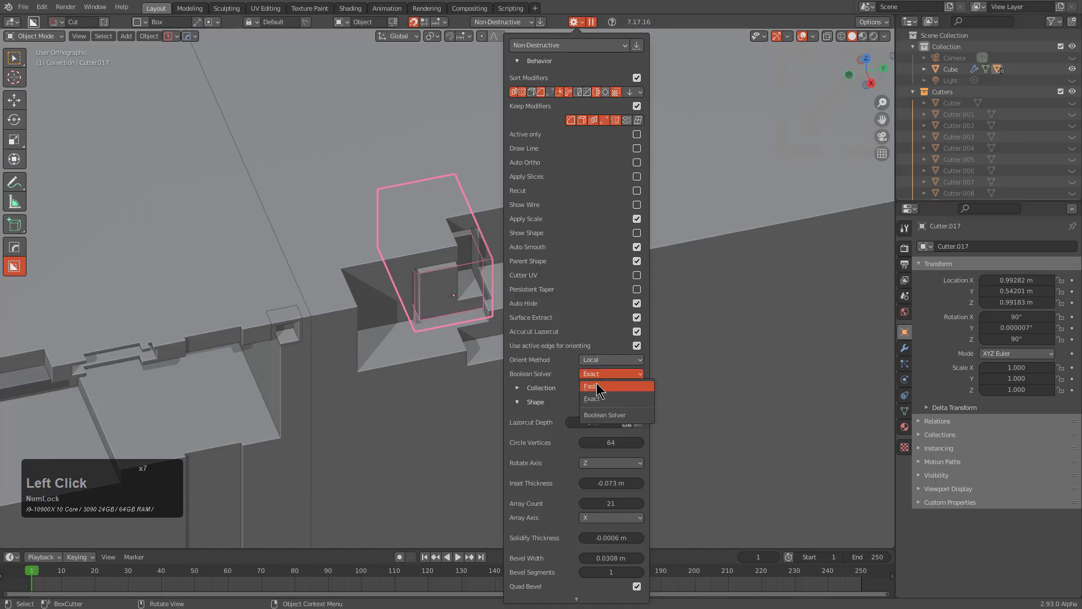
click(564, 209)
- Cut a box across the cube's upper edge beyond the pockets and a larger one into the side face below, extruded about 0.013
drag(640, 141, 556, 310)
click(574, 372)
drag(705, 253, 502, 407)
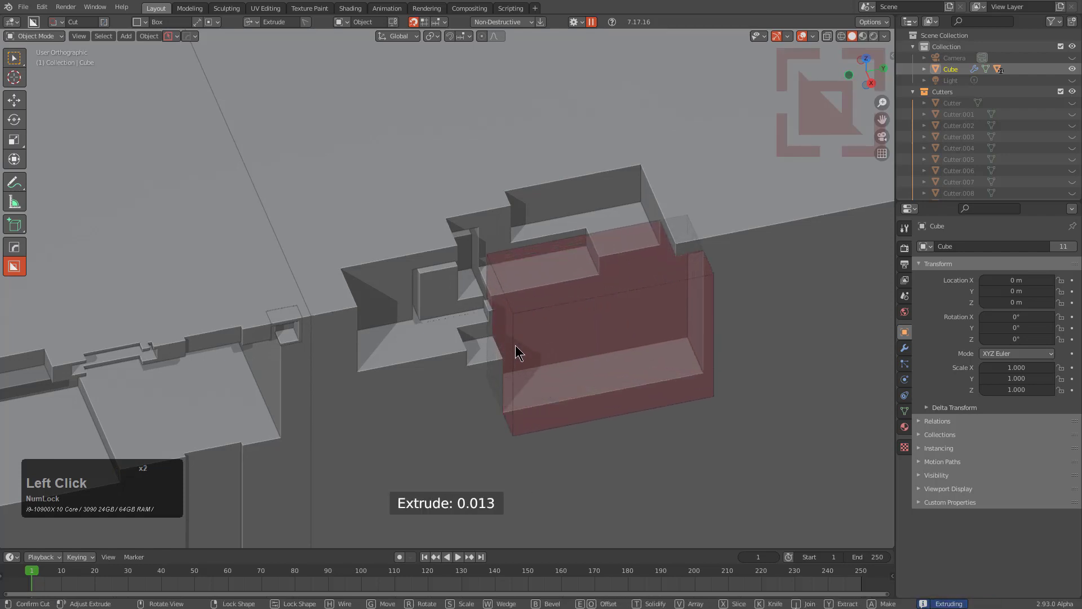
click(517, 344)
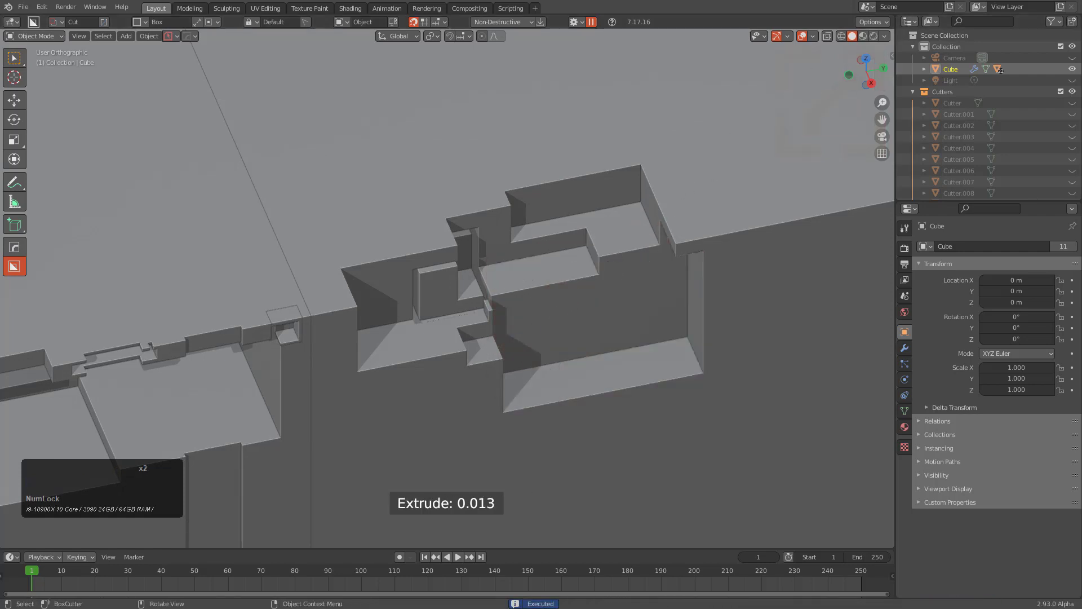